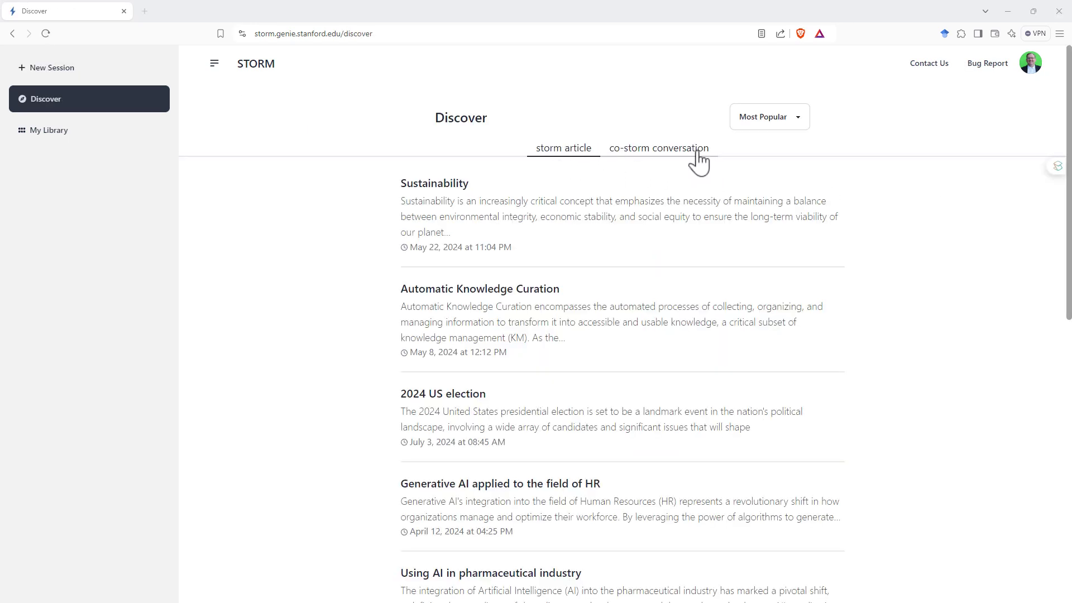
- Go to My Library to list the saved STORM articles and AI-in-general-practice roundtables
click(55, 134)
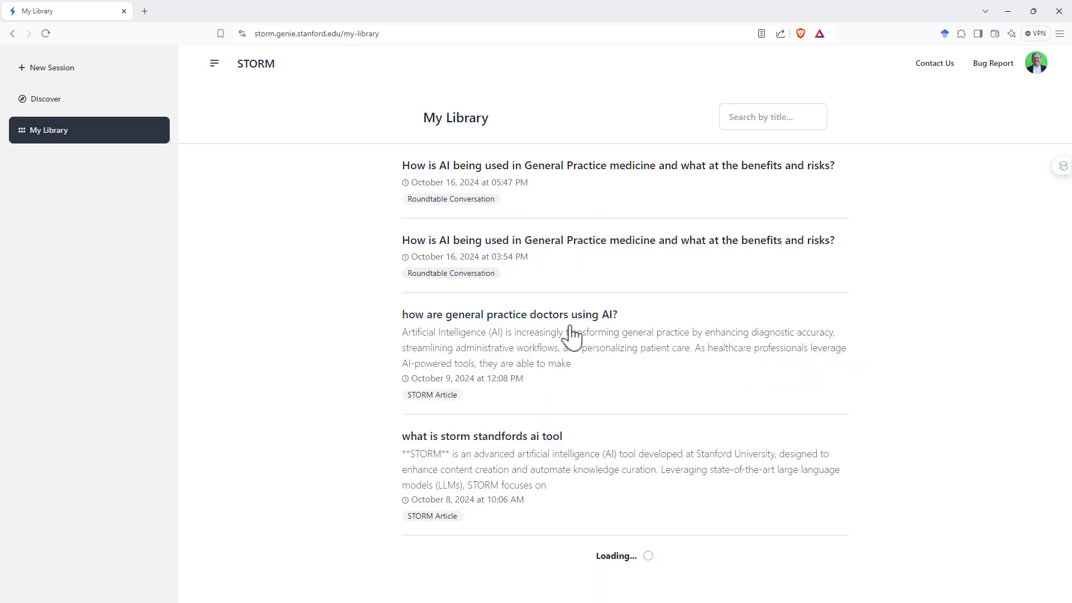
- In a new session, paste the topic 'double glazed vs single glazed windows' and a purchase-decision blog motivation
click(534, 316)
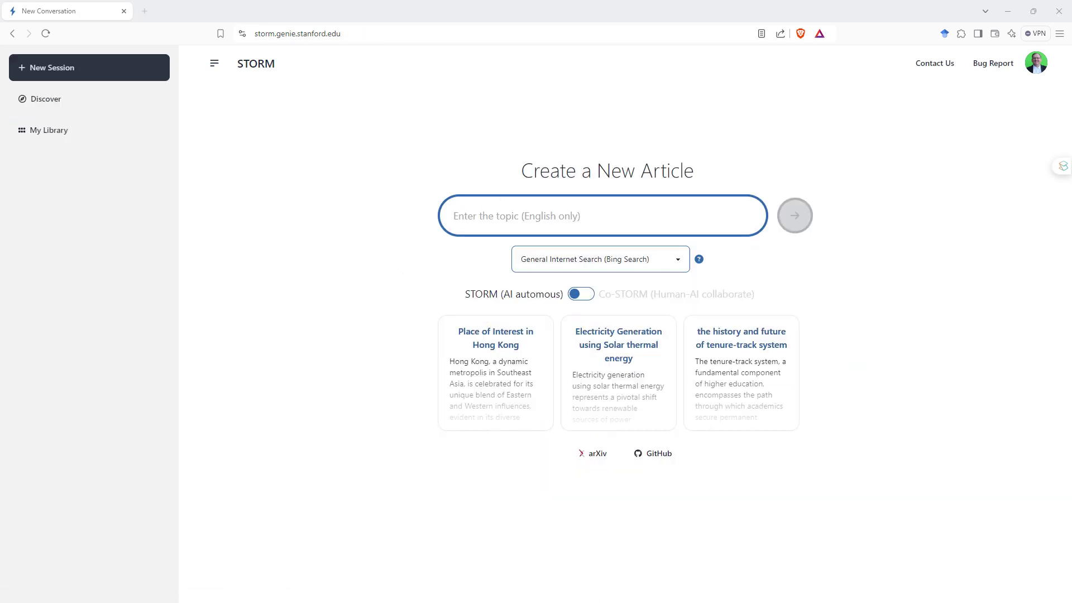
click(477, 214)
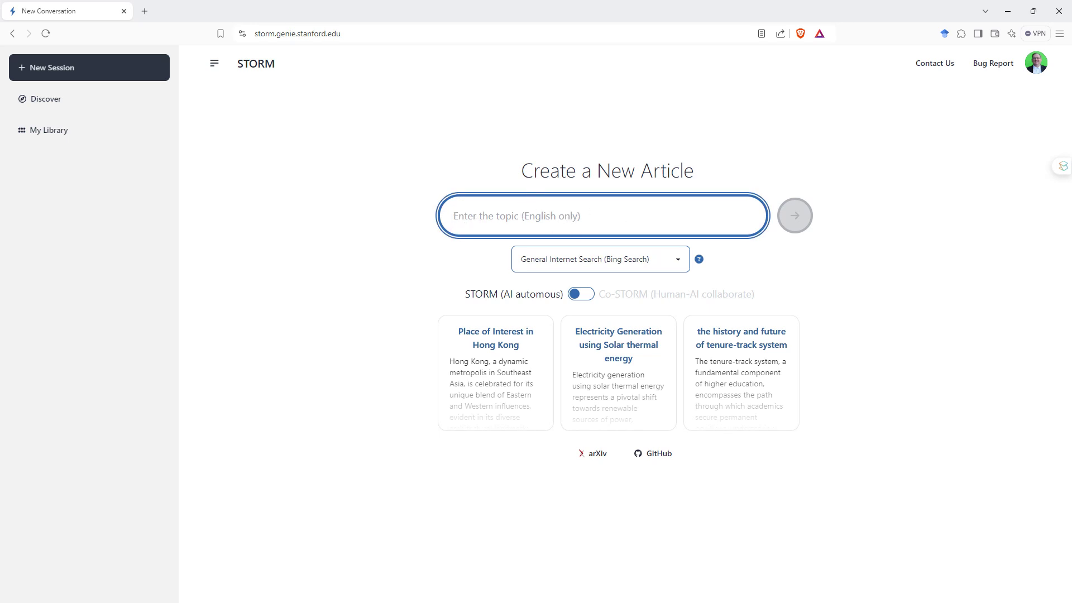
text(double glazed vs single glazed windows)
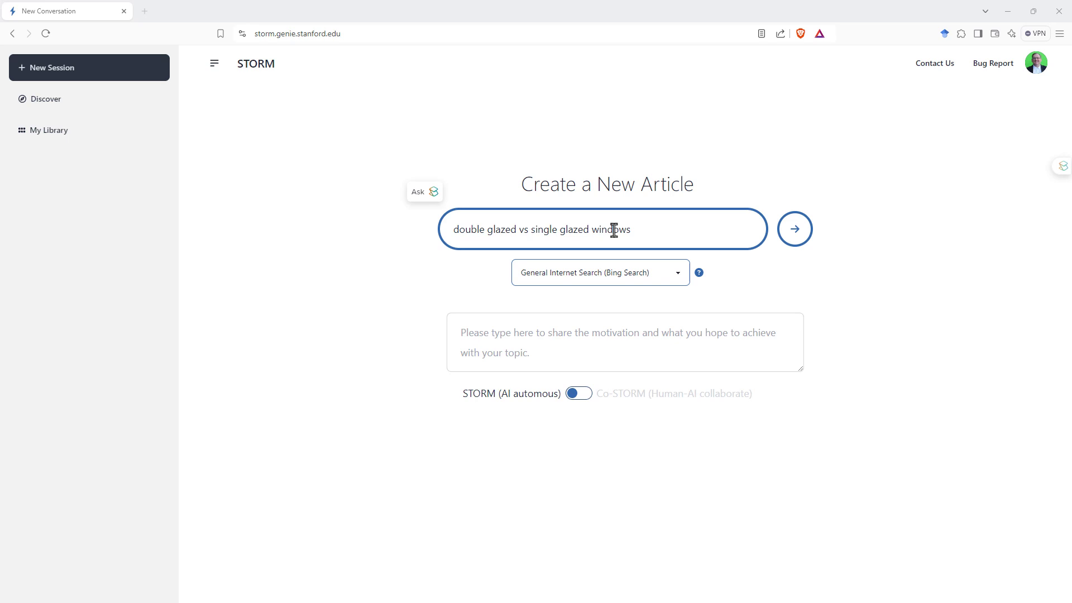
click(595, 332)
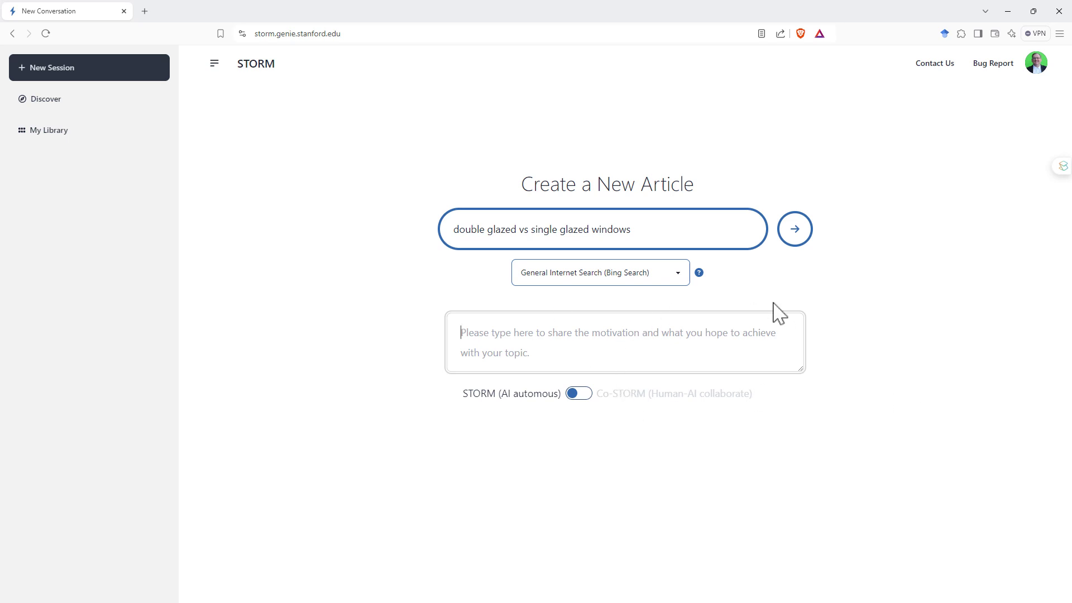
text(blog post to help with purchase decision)
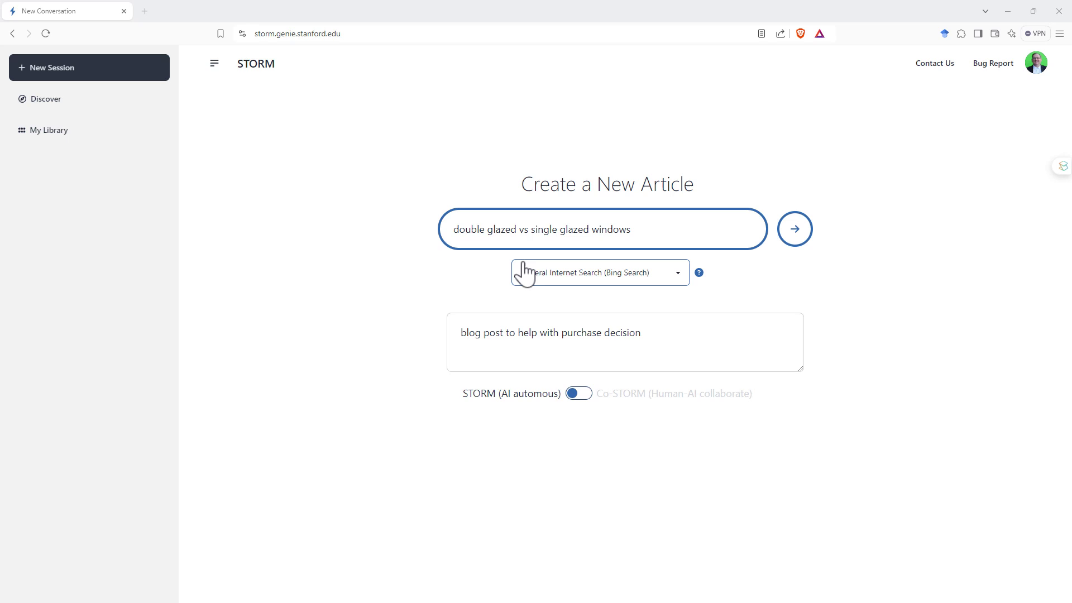
- Keep General Internet Search (Bing Search) as the source and submit to generate the article
click(671, 275)
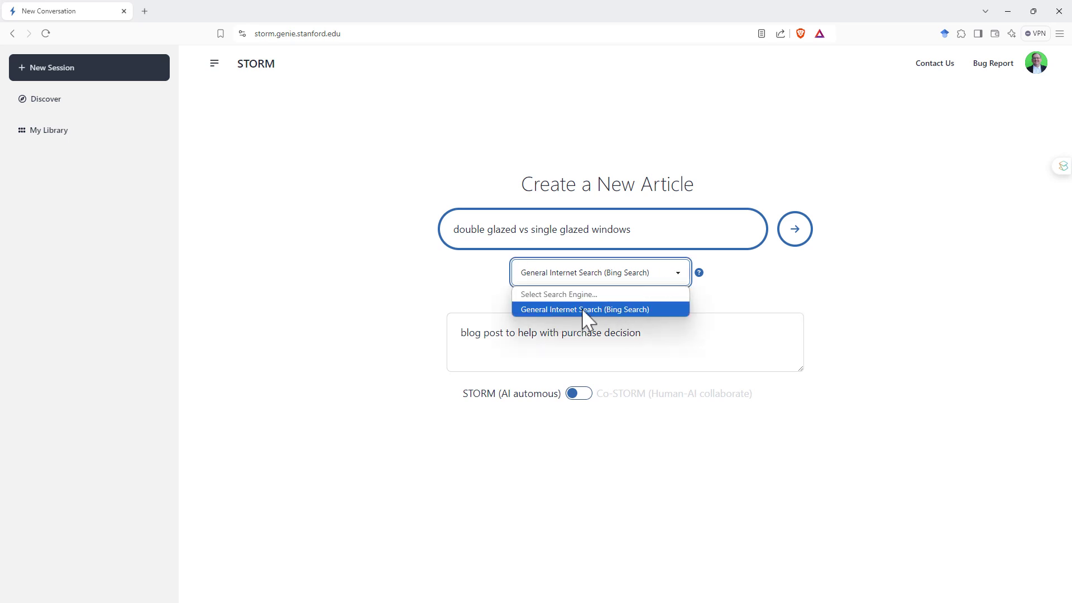
click(635, 309)
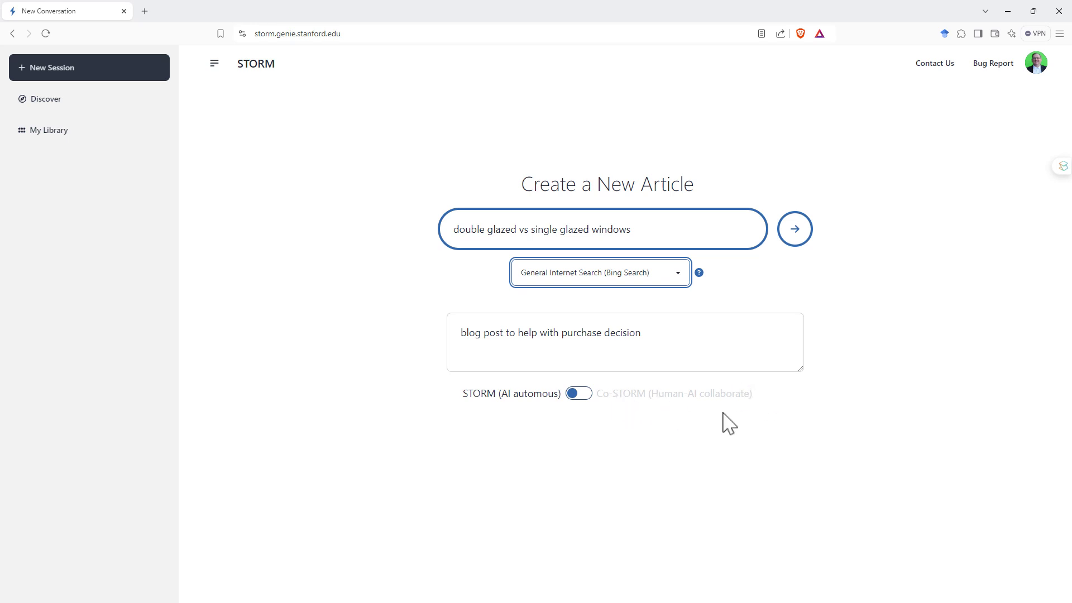
click(795, 228)
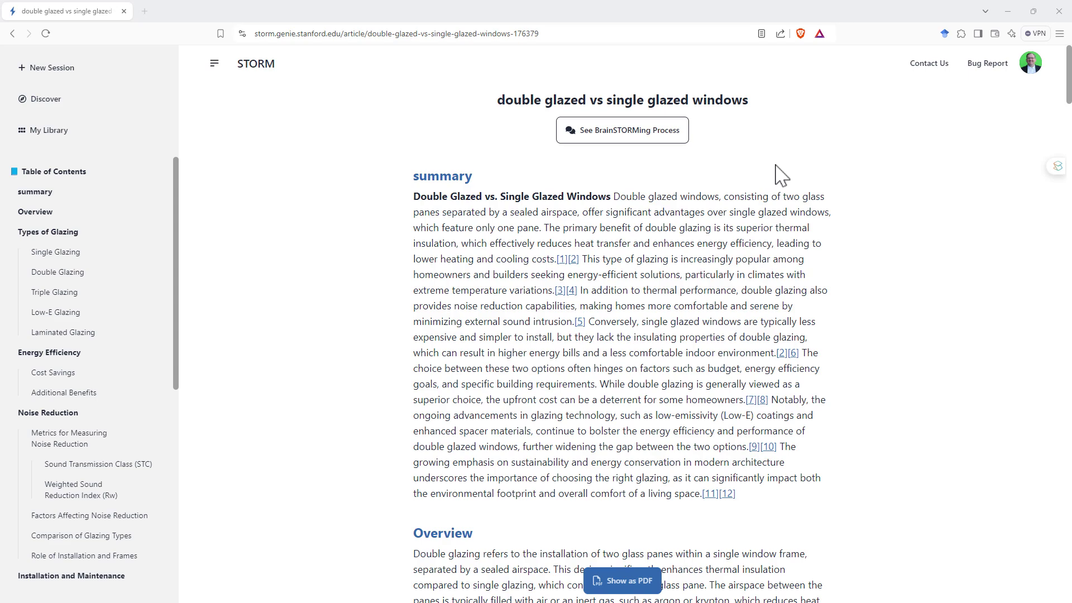
scroll(779, 173, down, 20)
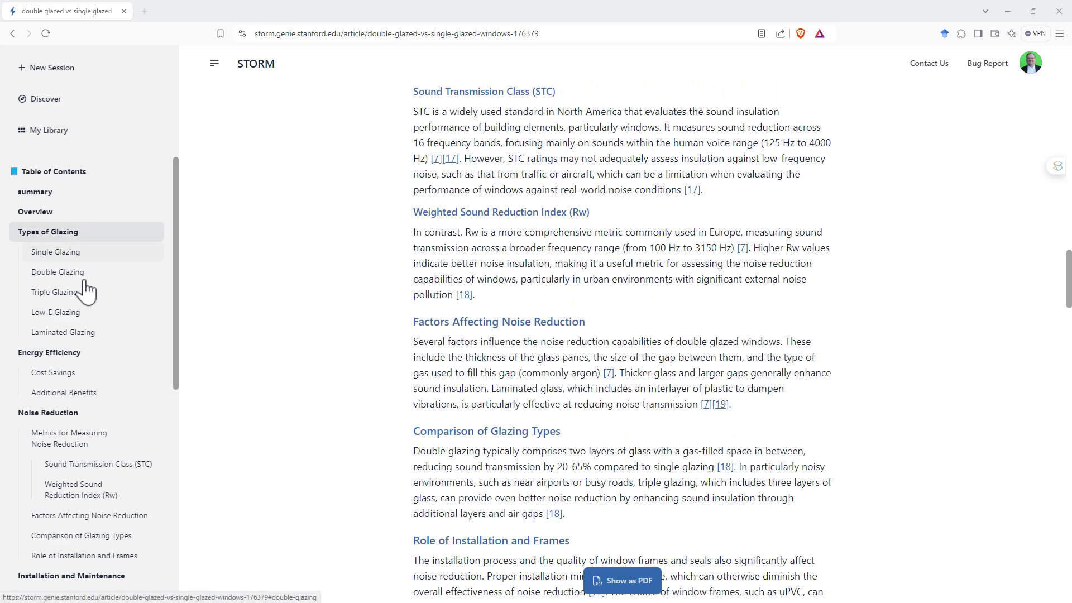
scroll(89, 491, down, 6)
scroll(706, 347, down, 13)
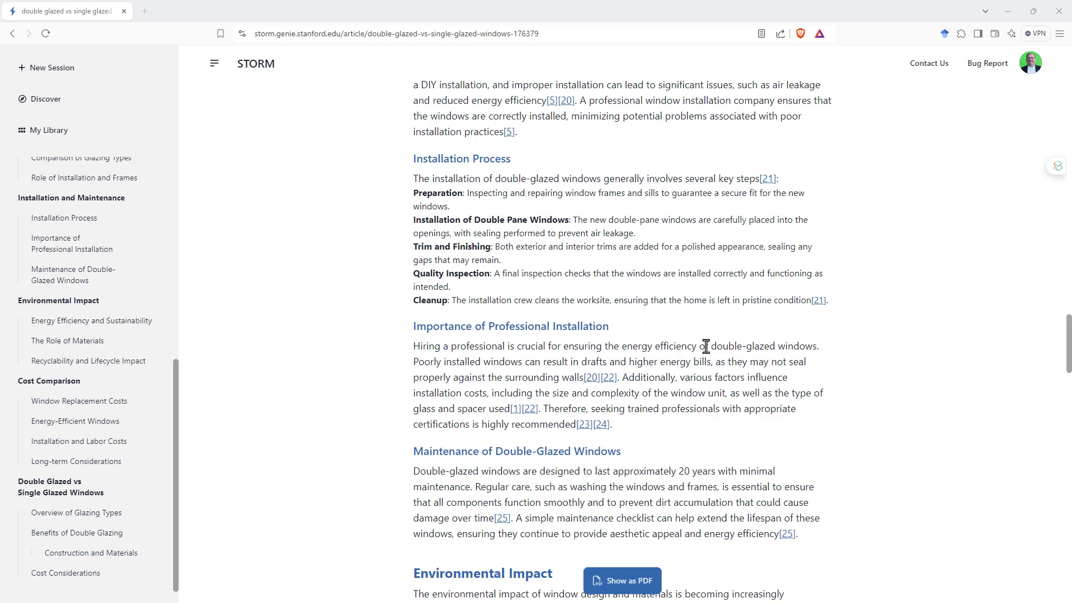
scroll(838, 335, down, 20)
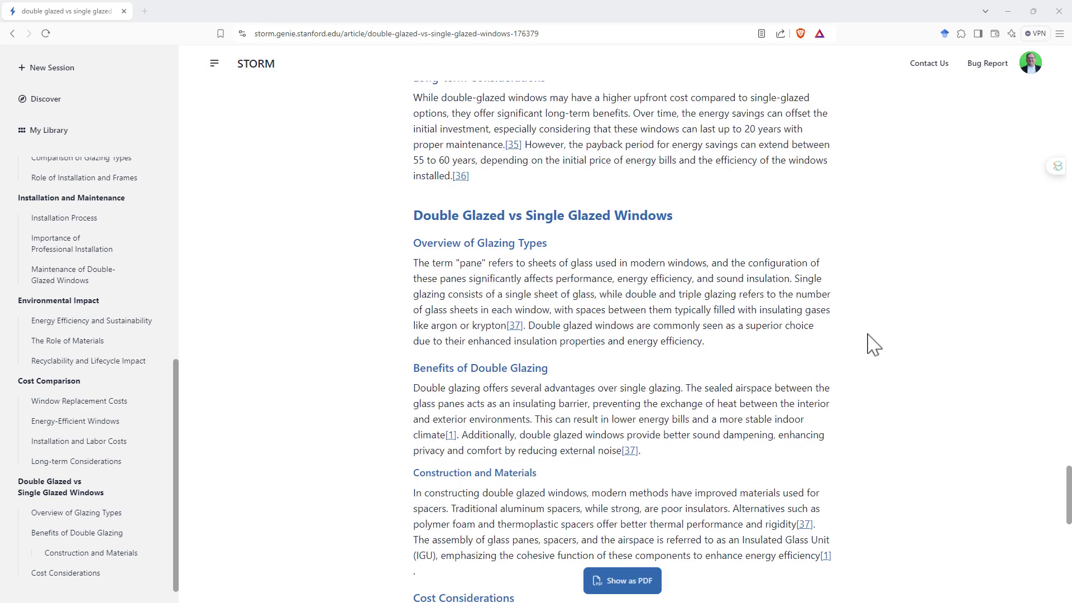
scroll(833, 260, down, 7)
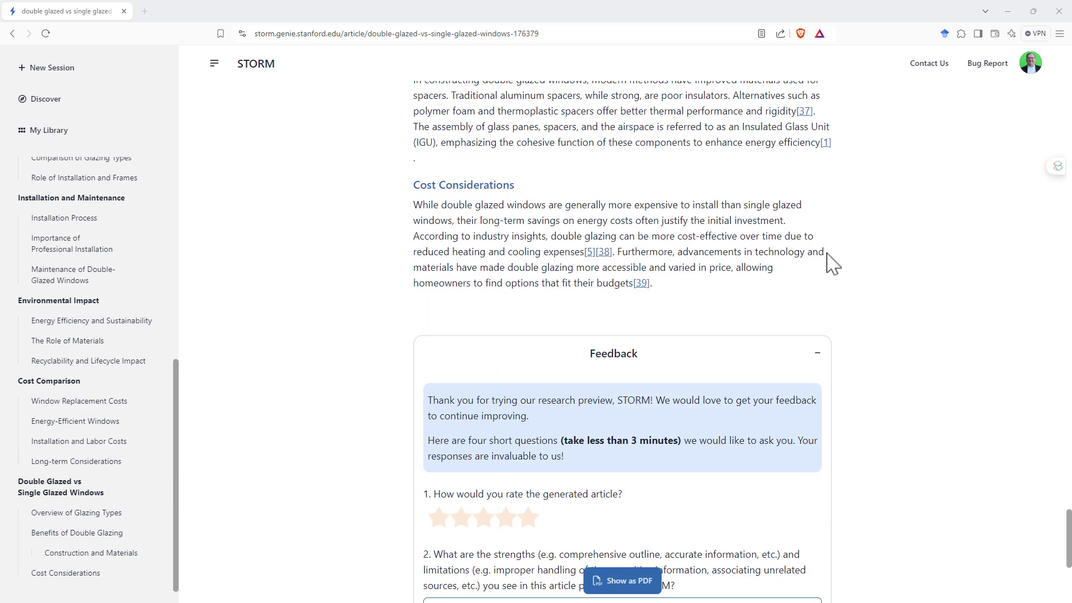
scroll(829, 267, down, 6)
scroll(853, 281, up, 10)
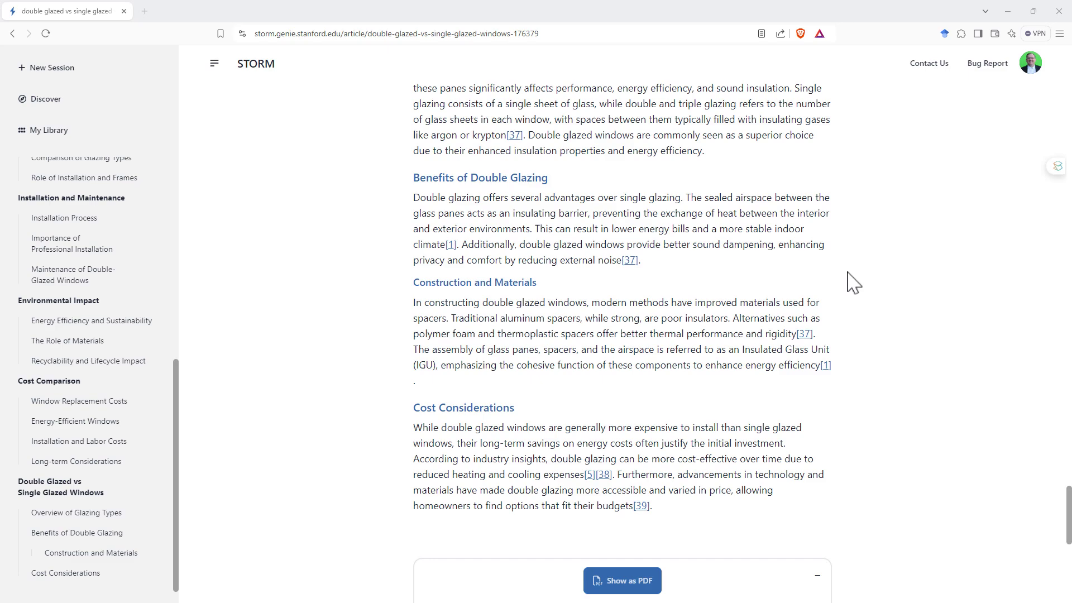
scroll(809, 276, up, 20)
scroll(804, 279, down, 7)
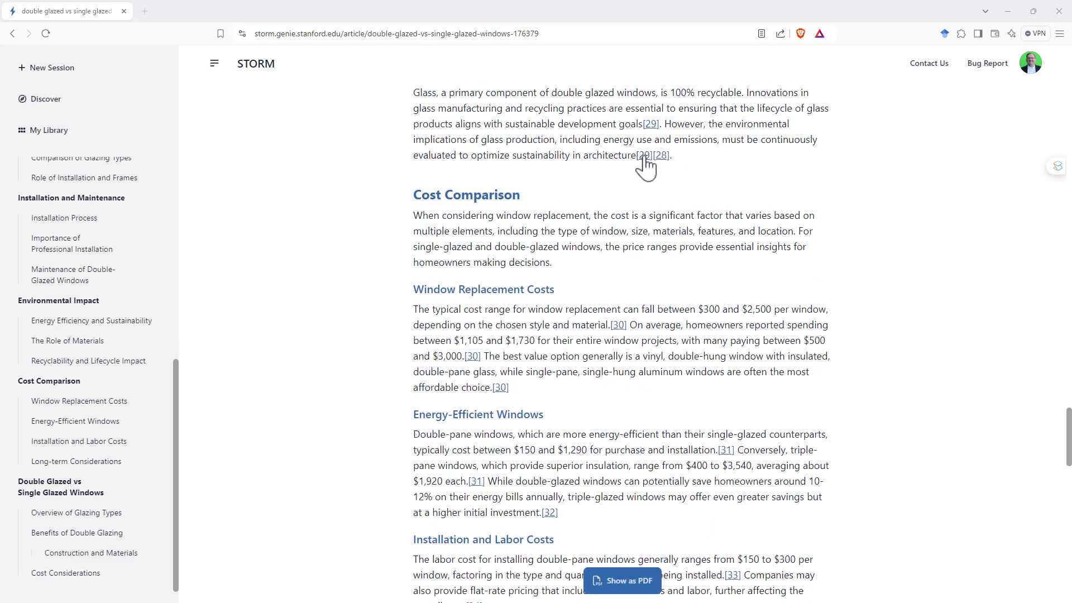
mouse_move(646, 167)
scroll(647, 168, up, 2)
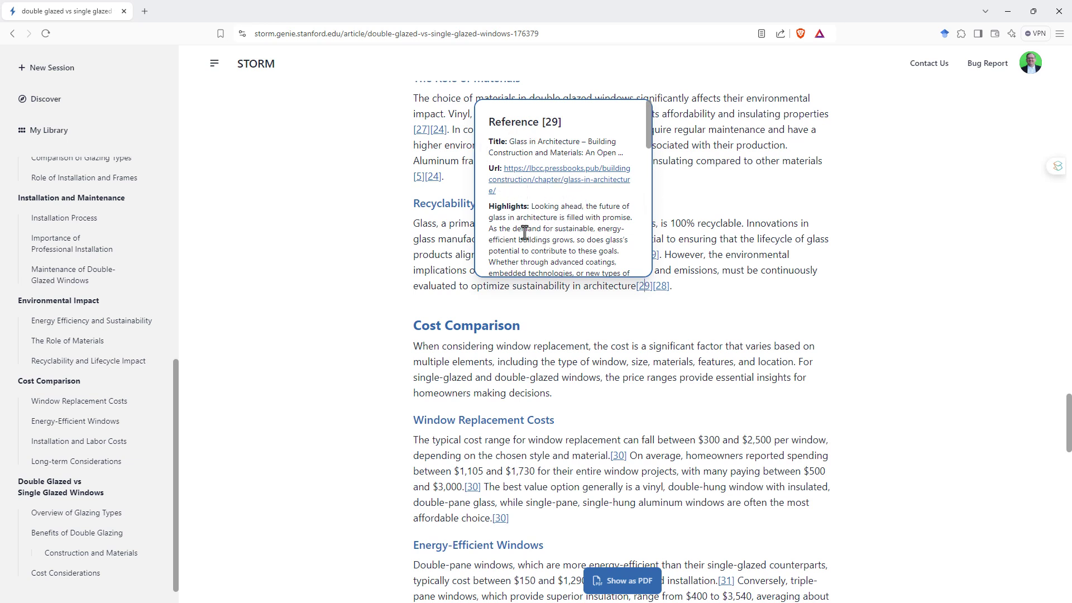
click(837, 326)
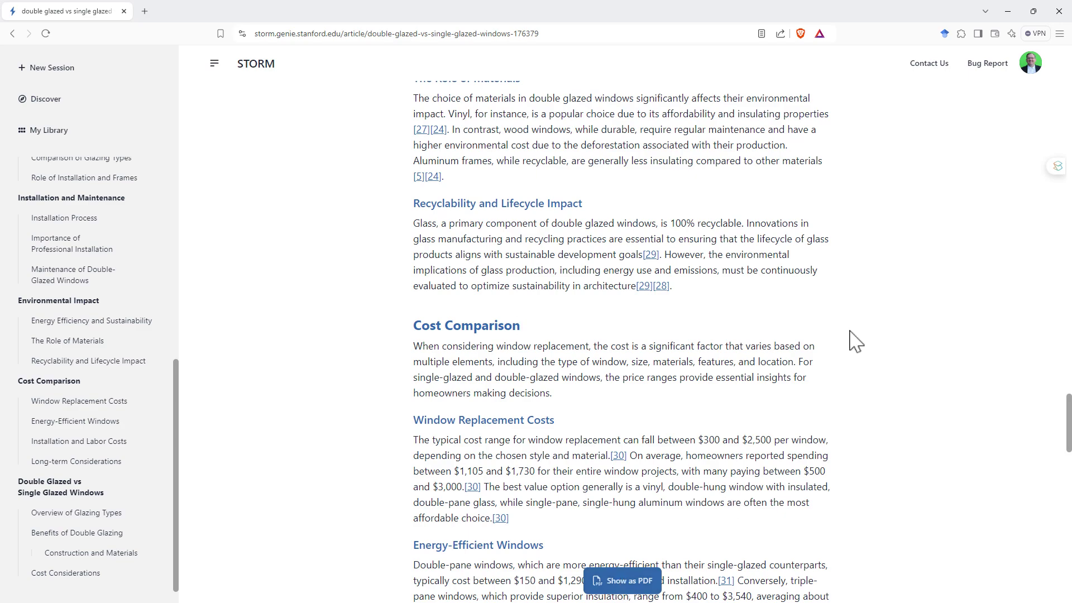
scroll(851, 341, down, 10)
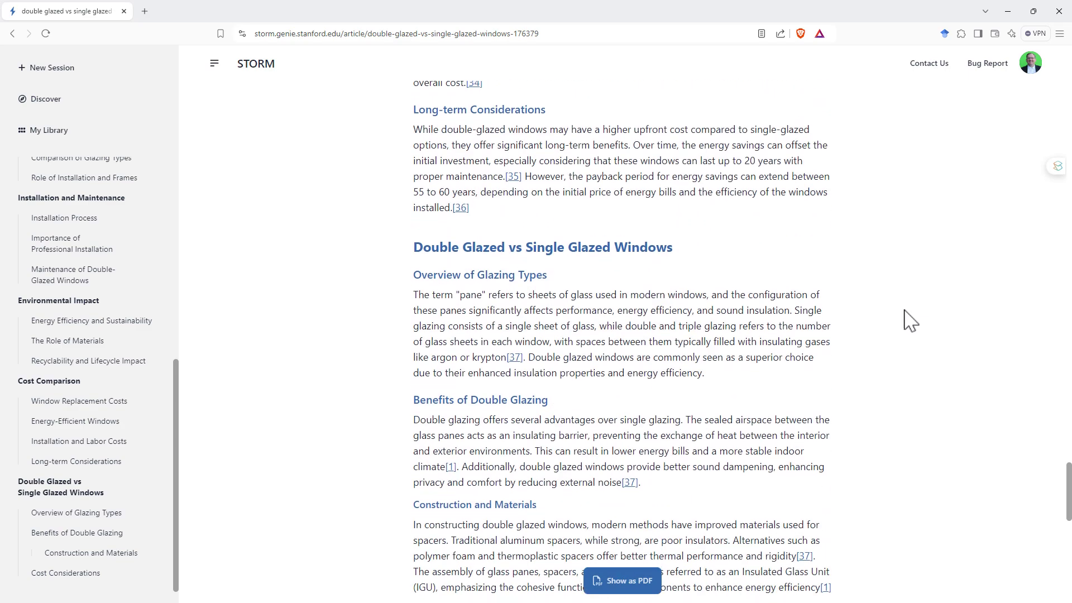
scroll(921, 296, down, 10)
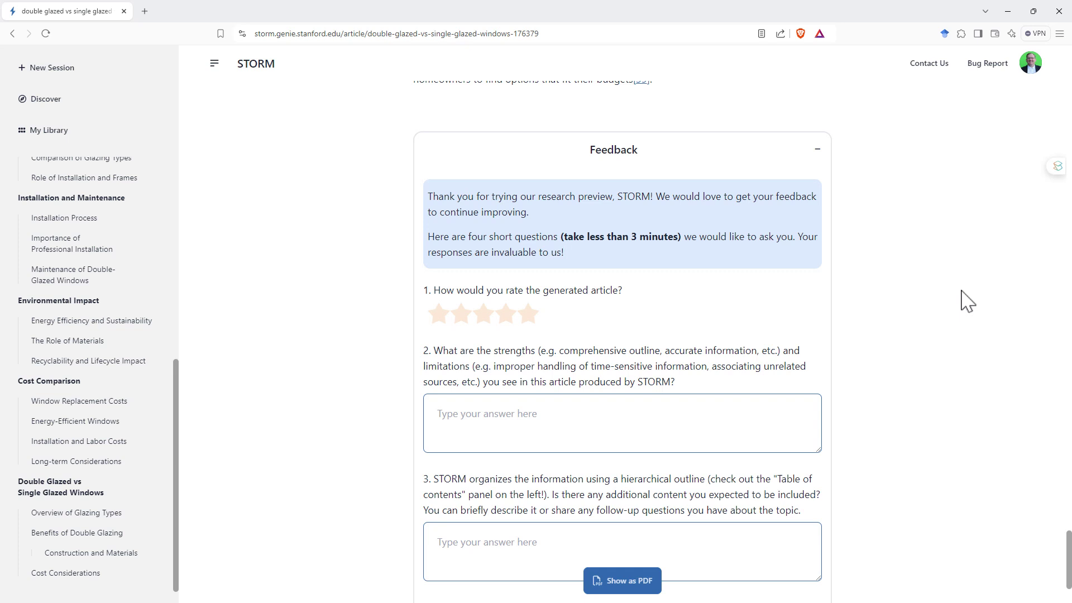
scroll(967, 299, down, 2)
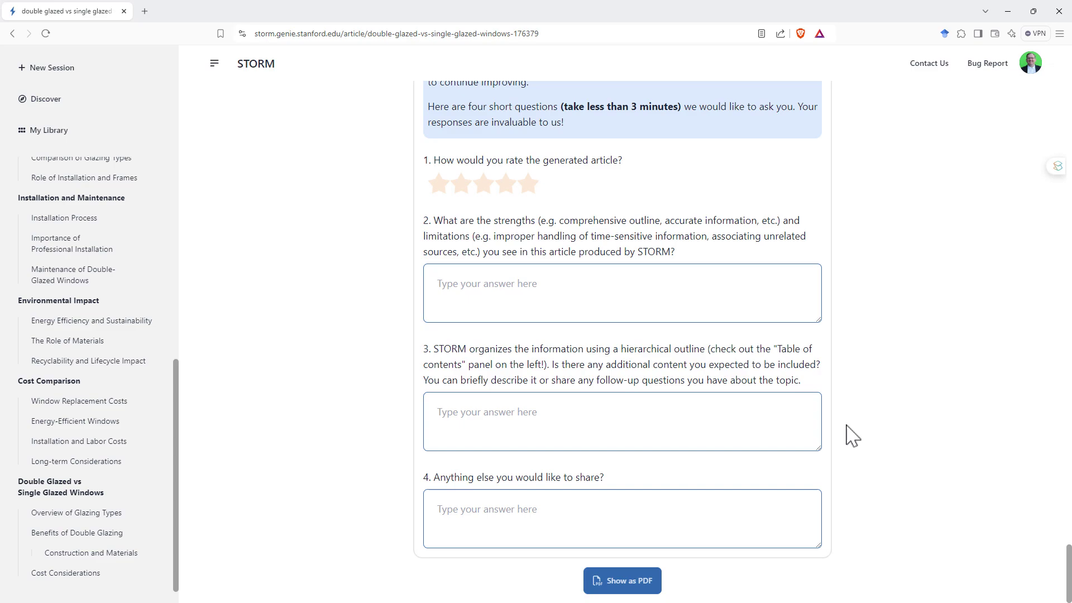
scroll(910, 420, up, 10)
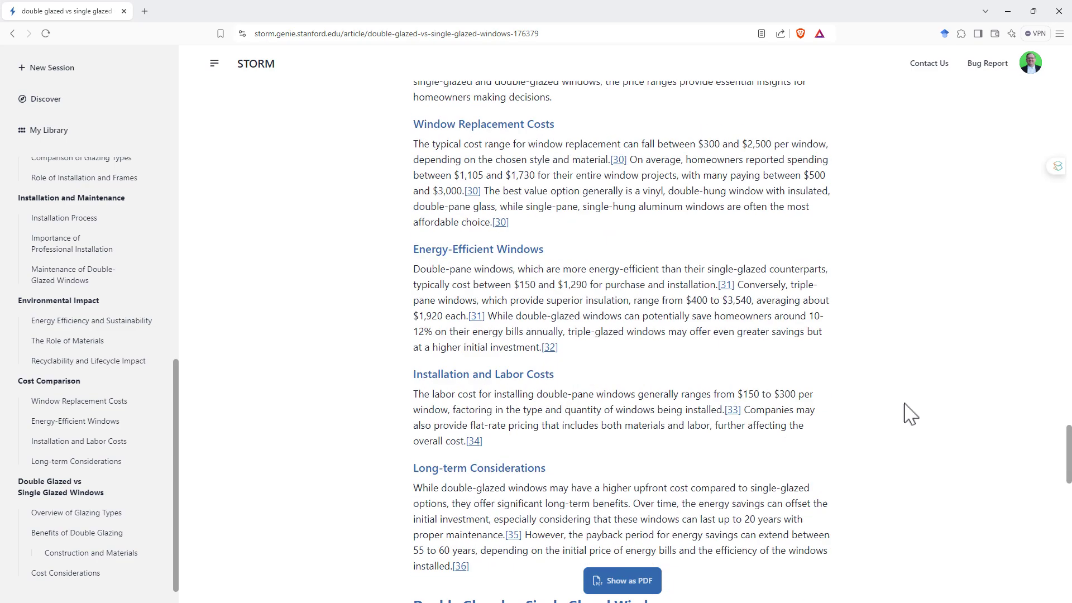
scroll(891, 406, up, 15)
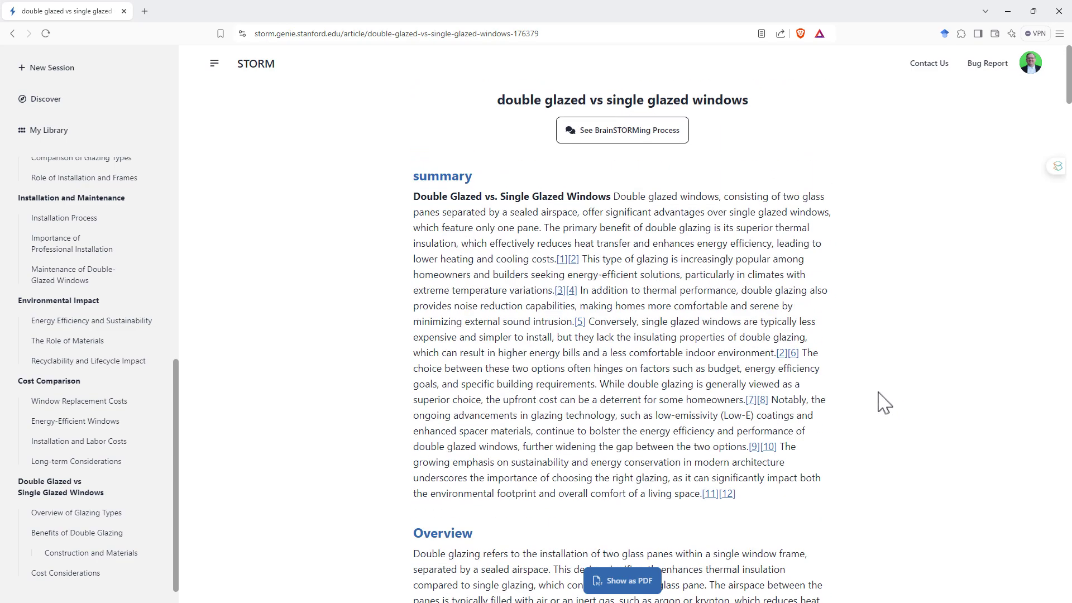
- Open the brainstorming conversations behind the article and scroll through them
click(639, 139)
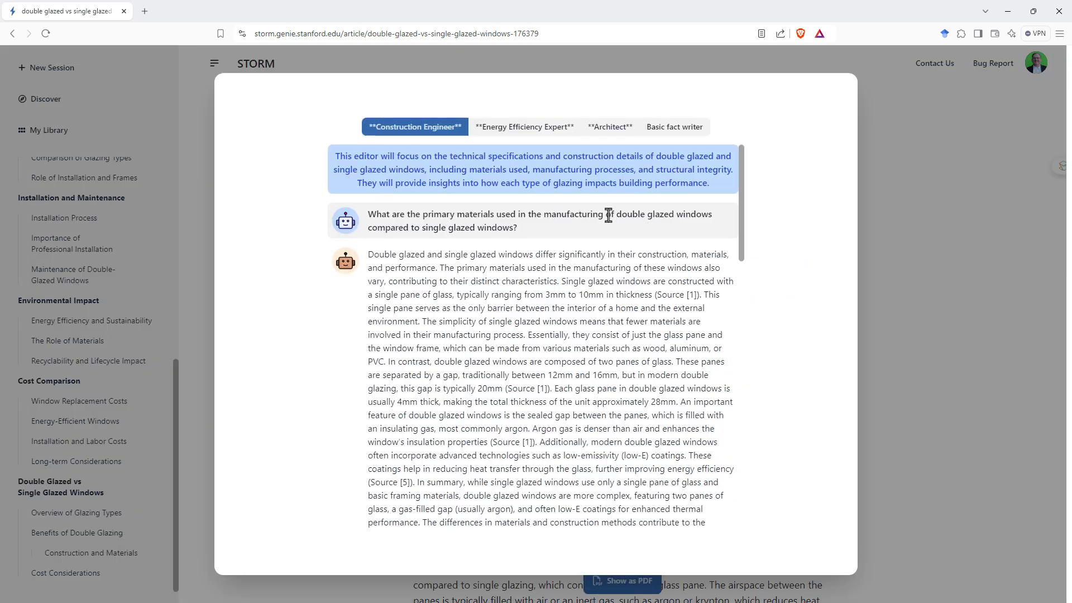
scroll(609, 214, down, 5)
scroll(609, 215, up, 5)
scroll(527, 251, down, 5)
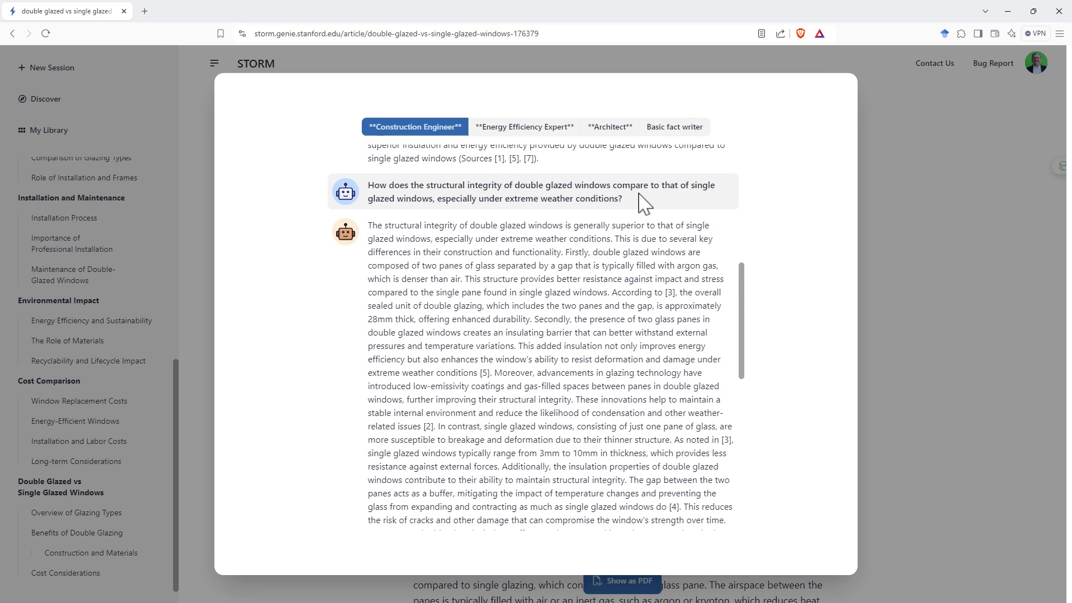
scroll(604, 233, down, 5)
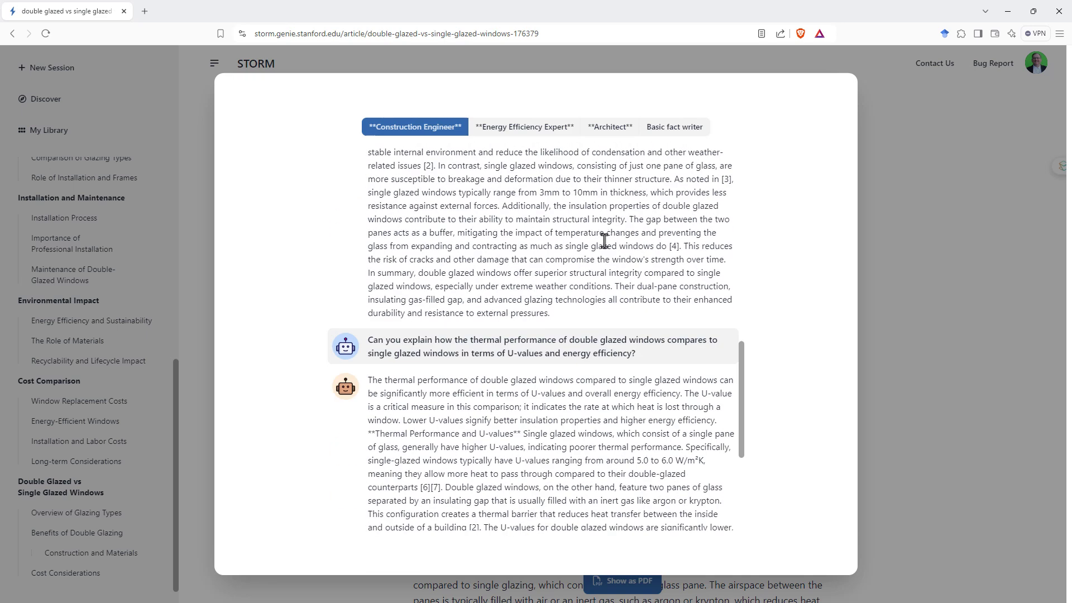
scroll(598, 242, up, 15)
- Browse the Energy Efficiency Expert, Architect and Basic fact writer dialogues, then return to Construction Engineer
click(525, 127)
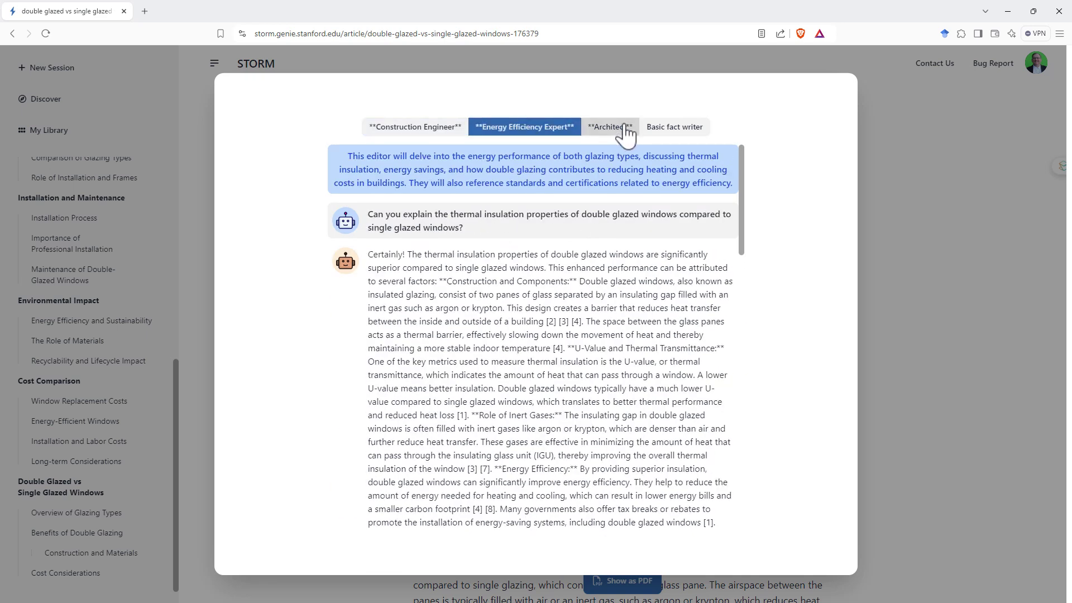
click(610, 126)
click(682, 128)
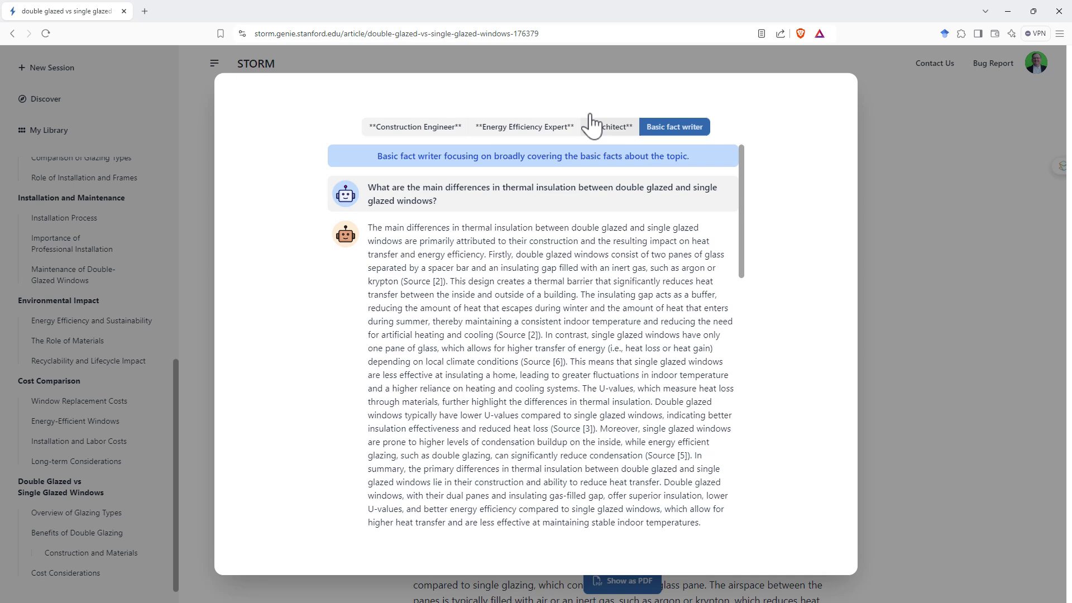
click(614, 127)
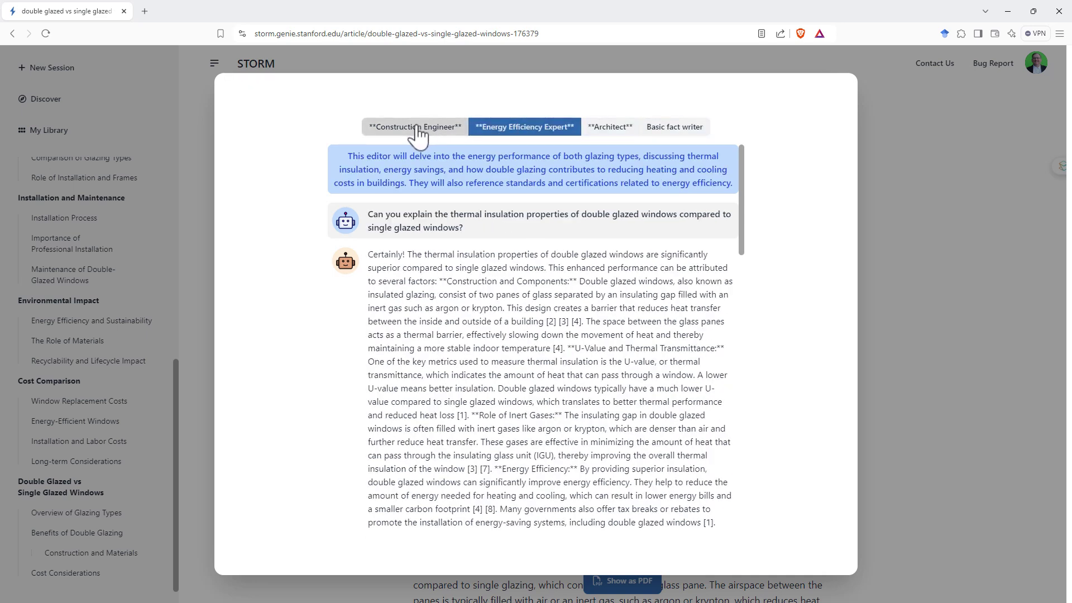
click(414, 131)
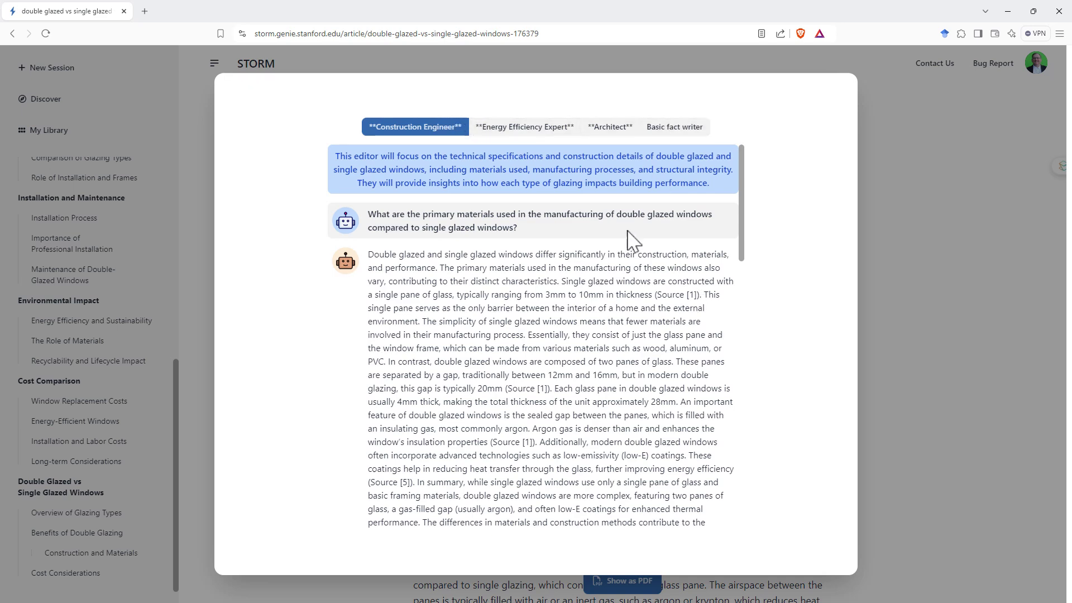
- Highlight the Construction Engineer's question about structural integrity and read further down
scroll(444, 248, down, 5)
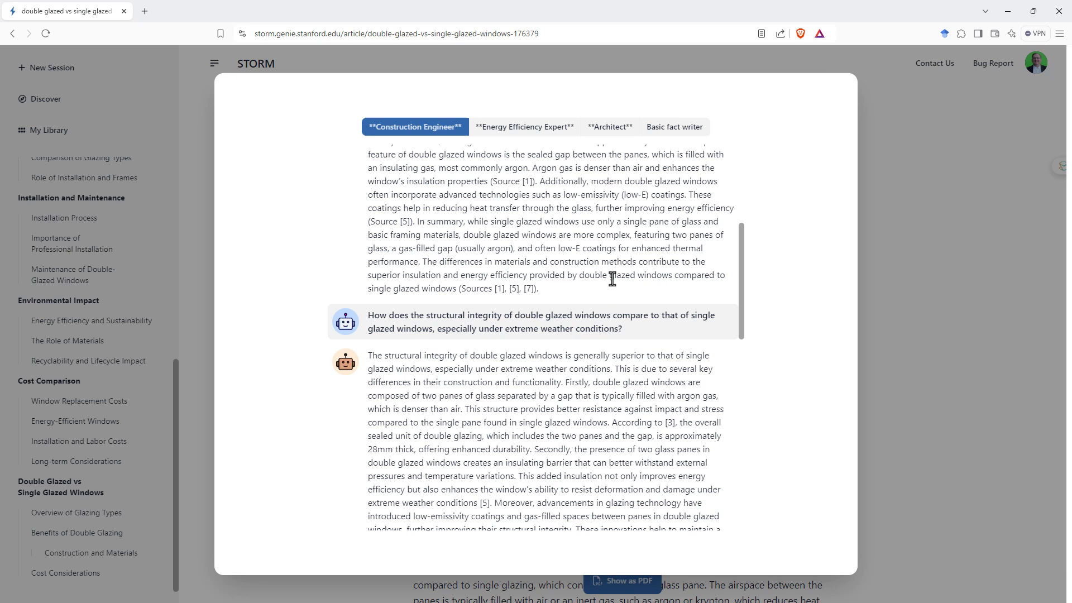
drag(654, 334, 368, 317)
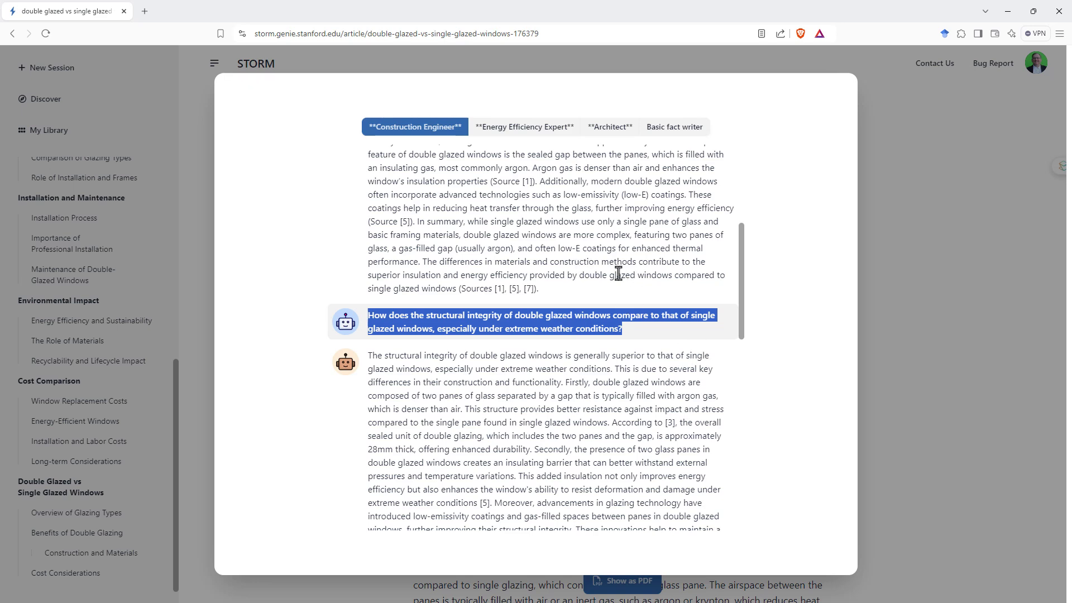
scroll(619, 273, down, 5)
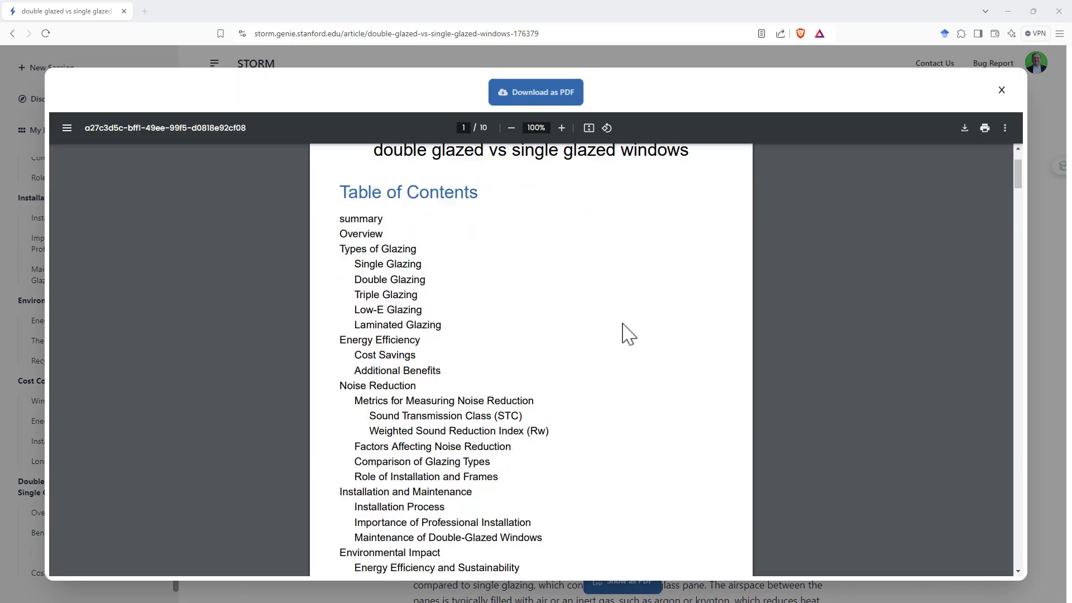
- Scroll the PDF down to References and open reference [14] on energy-efficient window costs
scroll(641, 326, down, 15)
scroll(704, 357, down, 20)
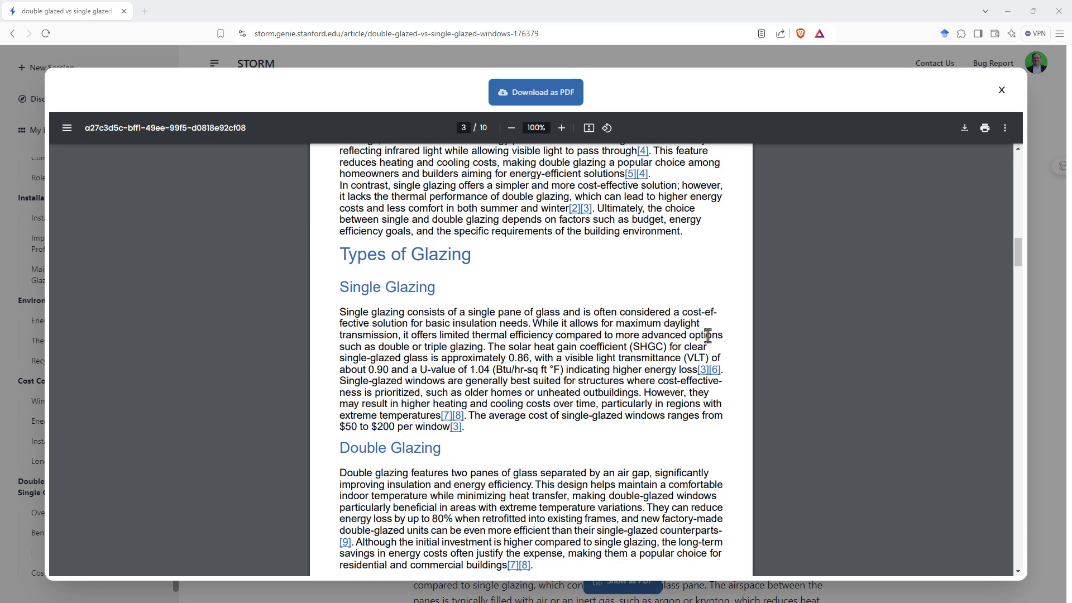
scroll(704, 344, down, 20)
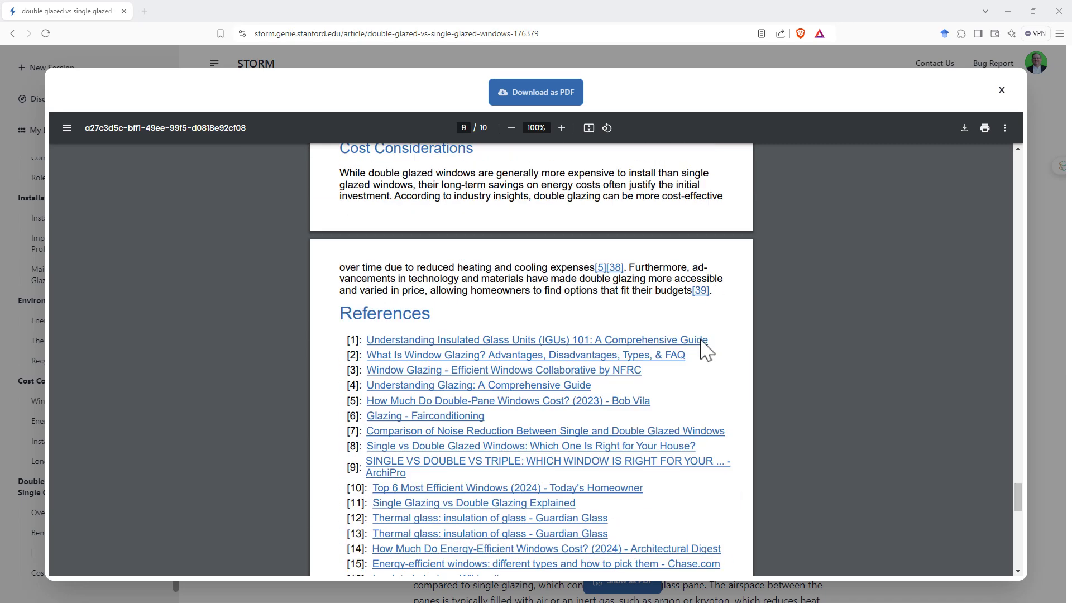
scroll(698, 349, up, 10)
scroll(685, 351, up, 4)
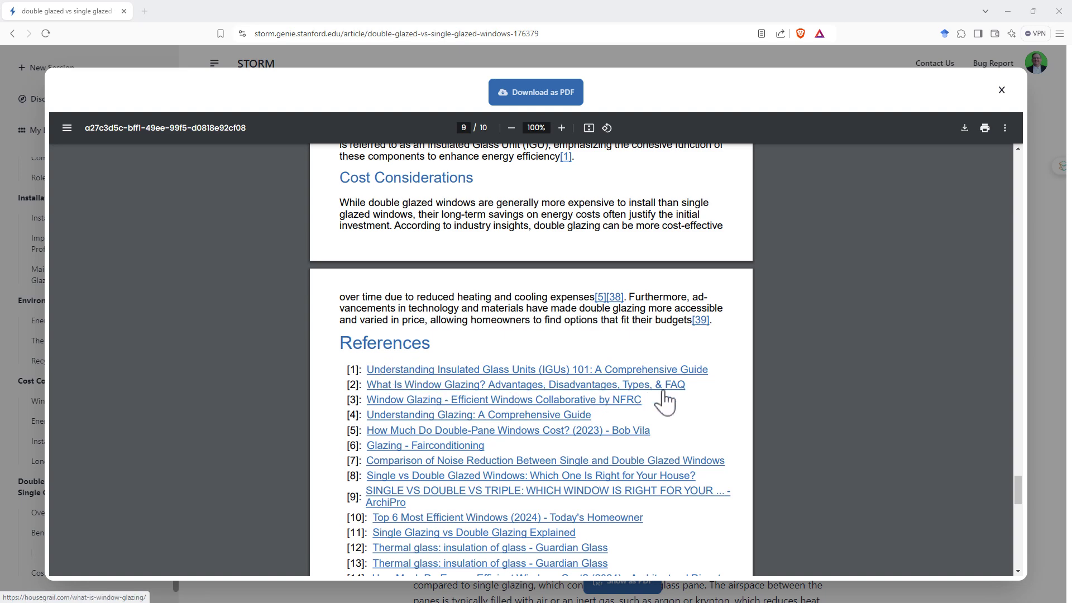
scroll(569, 429, down, 2)
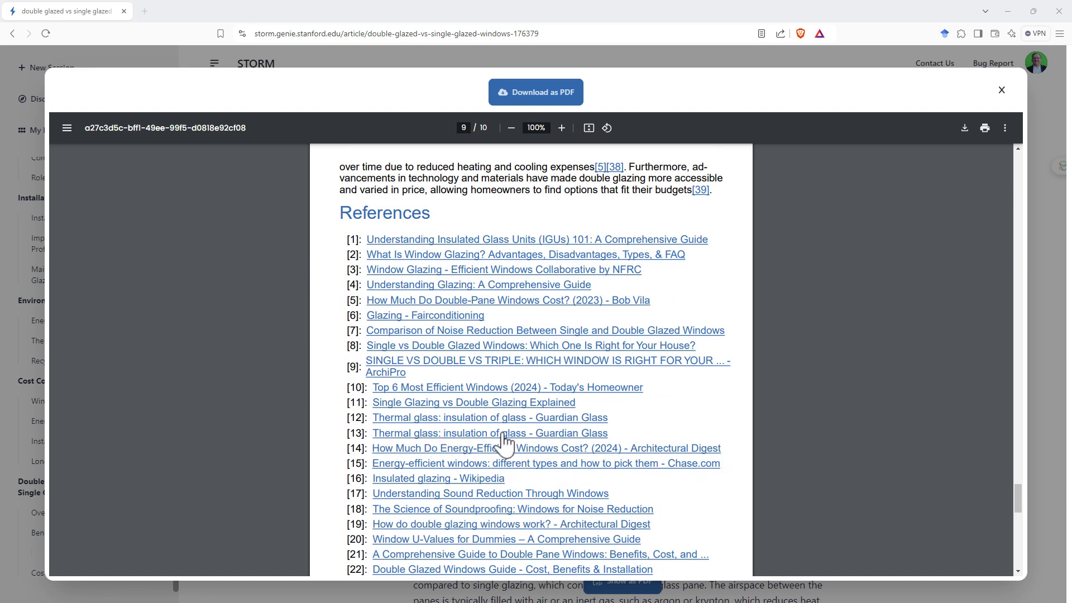
click(646, 450)
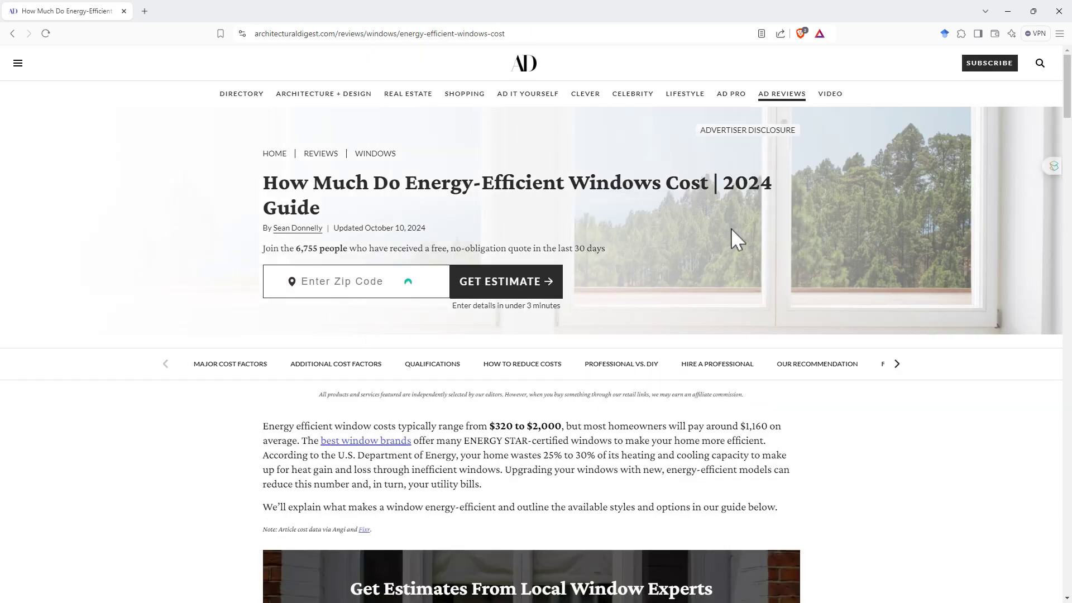
- Skim the Architectural Digest window cost guide, then go back to the previous STORM page
scroll(732, 240, down, 5)
scroll(620, 244, up, 5)
click(12, 34)
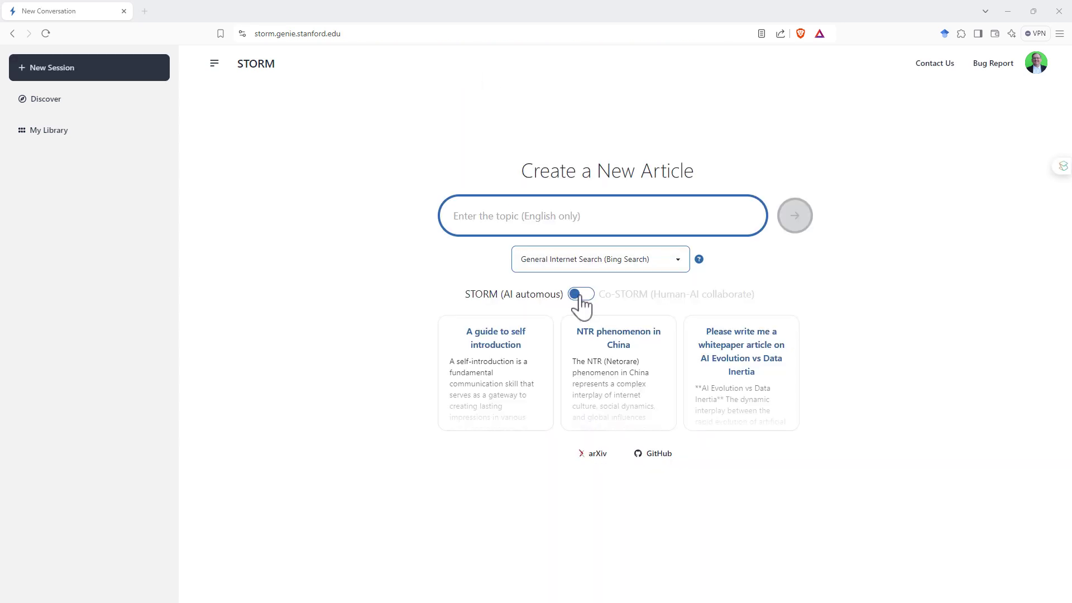
- Flip the STORM/Co-STORM toggle to Co-STORM human-AI collaborative mode
click(581, 294)
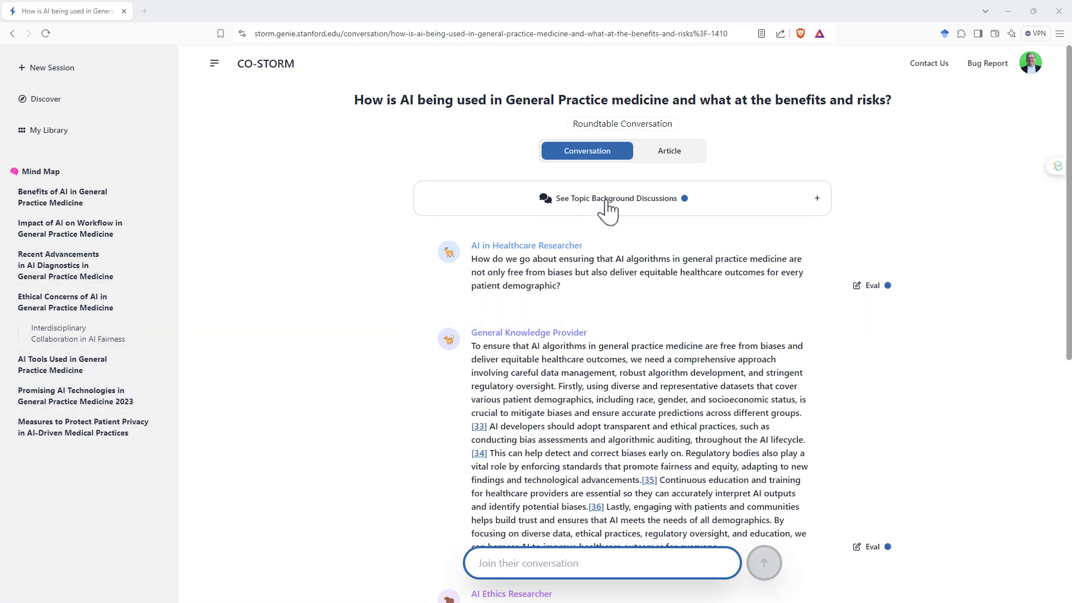
click(817, 199)
scroll(752, 267, down, 7)
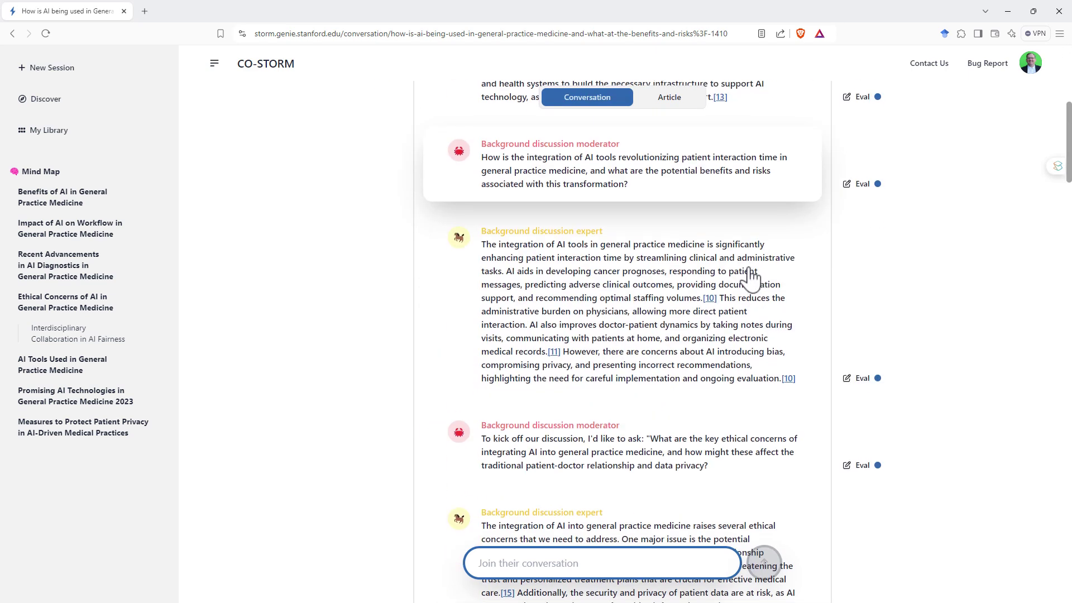
scroll(726, 279, down, 5)
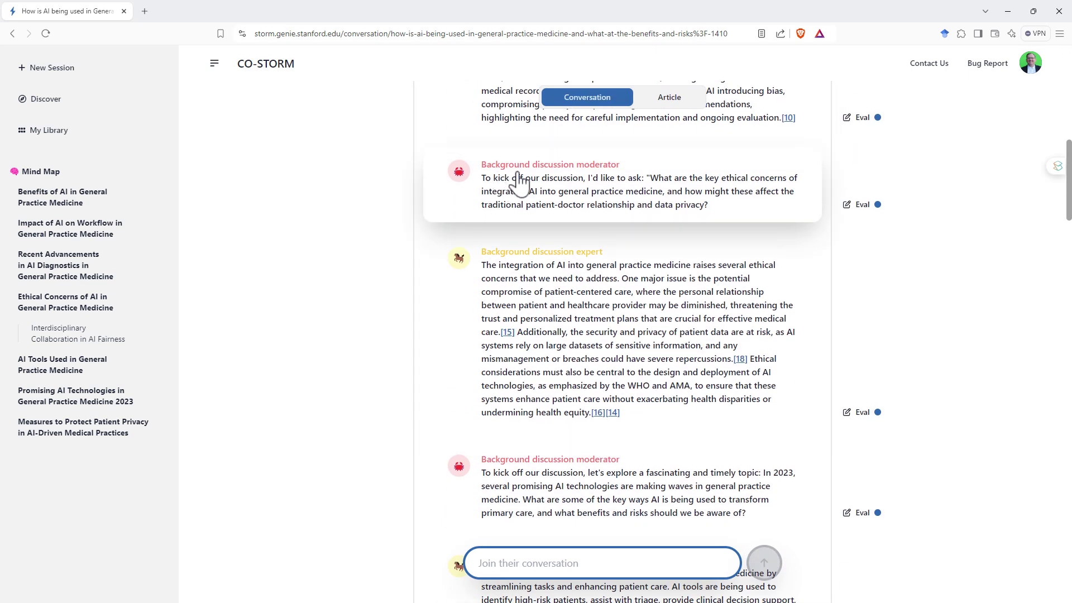
scroll(720, 265, up, 10)
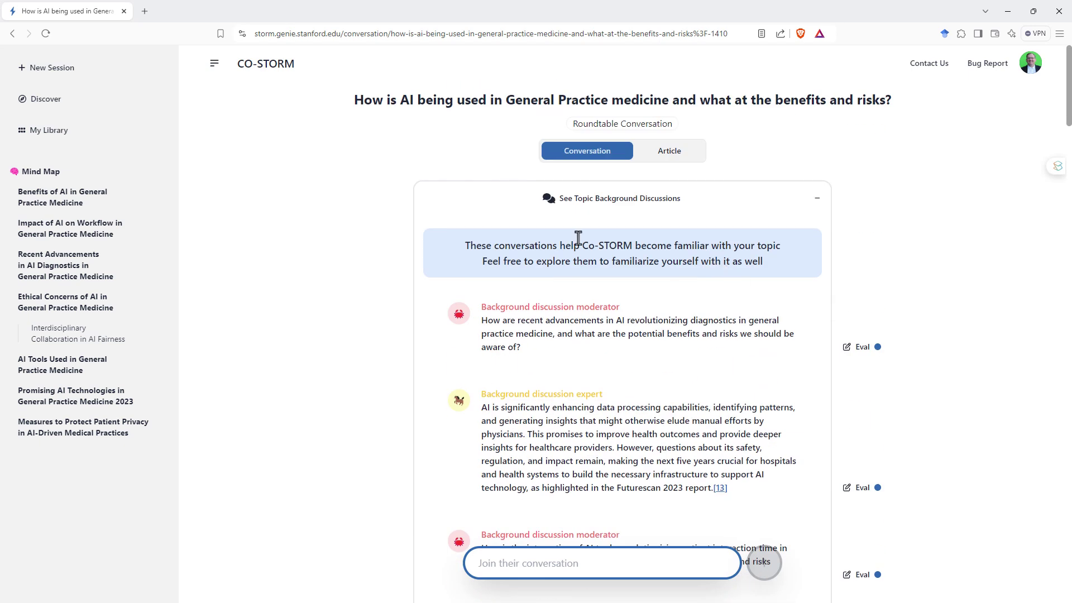
click(766, 200)
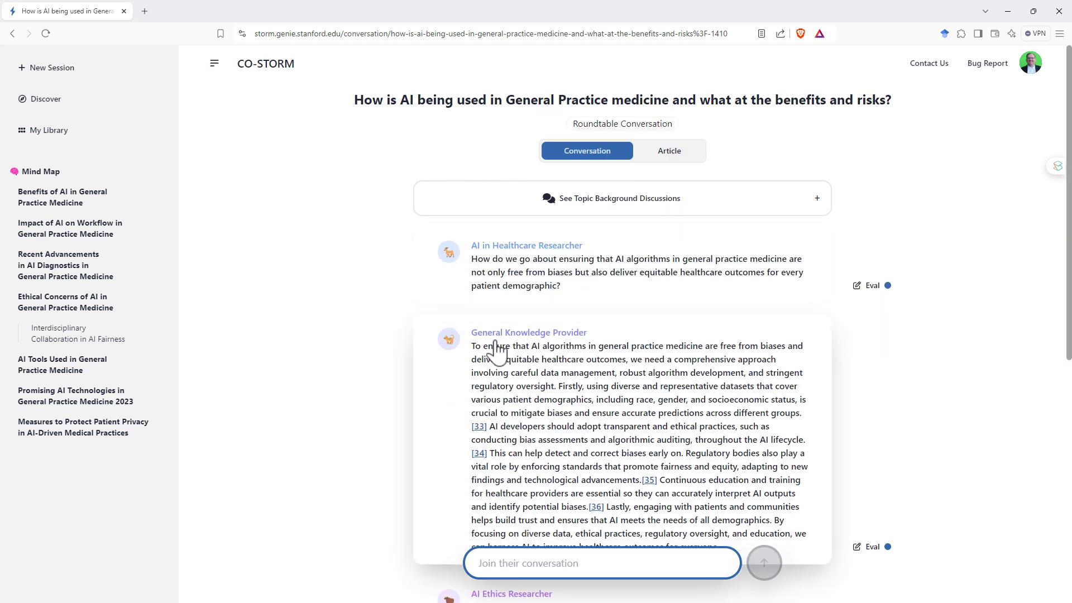
scroll(697, 352, down, 1)
scroll(698, 352, down, 6)
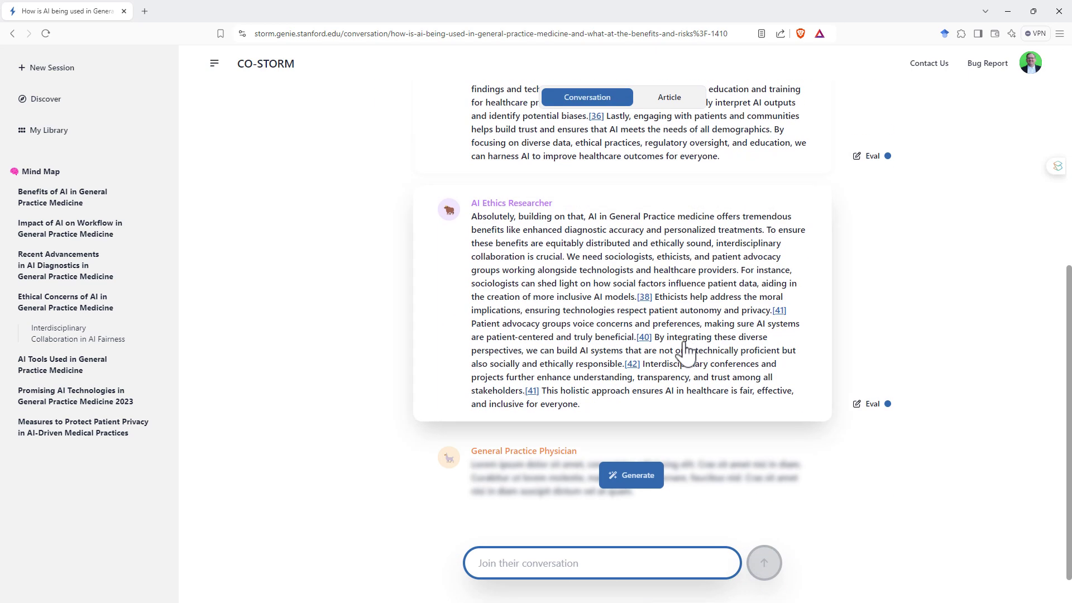
scroll(686, 242, down, 1)
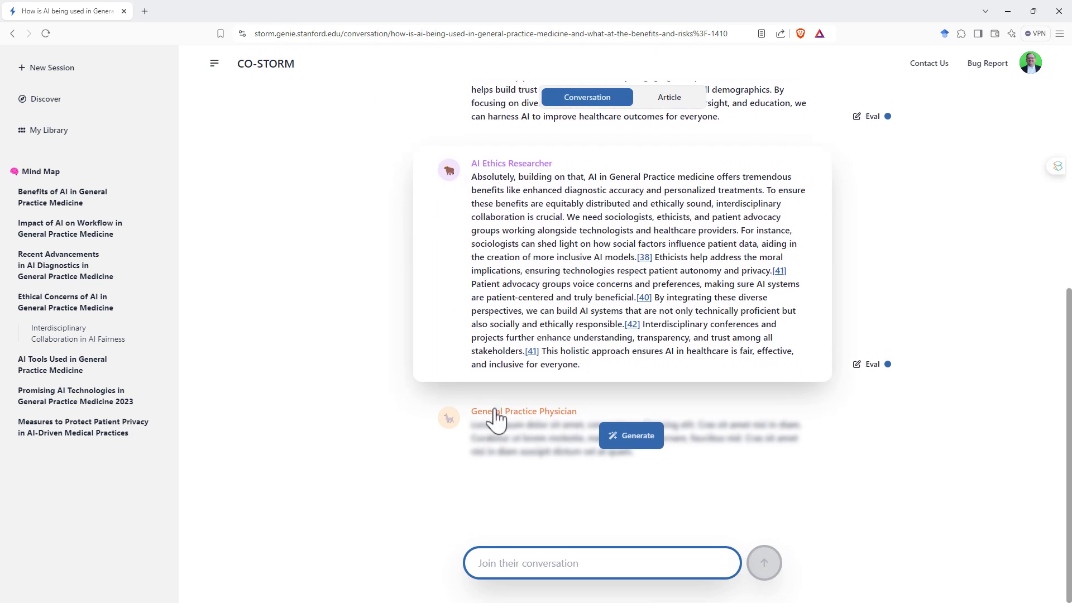
scroll(765, 229, up, 7)
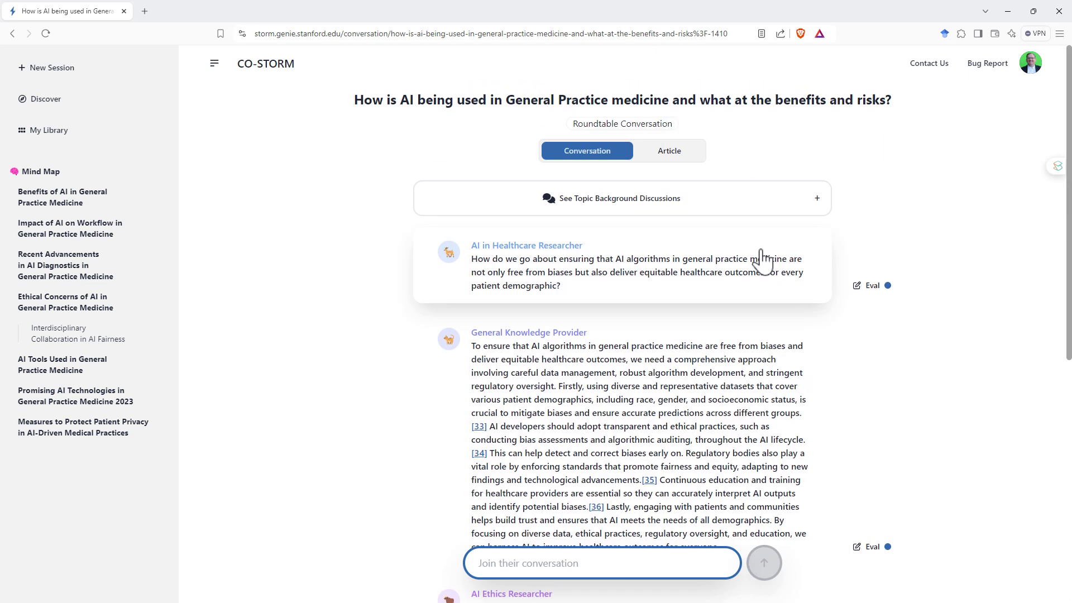
scroll(668, 295, down, 1)
scroll(668, 296, down, 2)
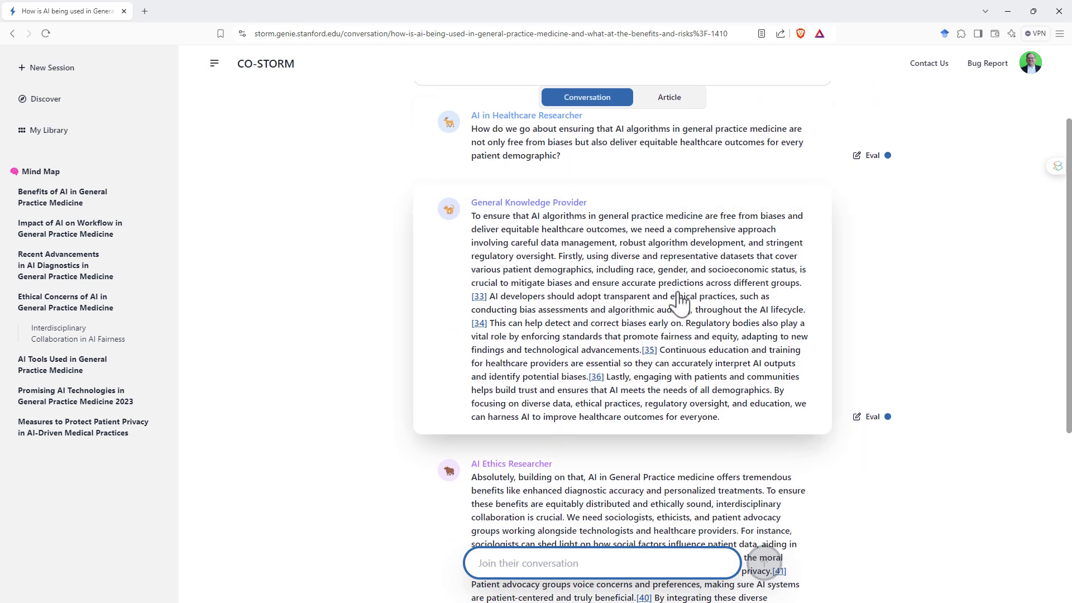
scroll(695, 303, down, 4)
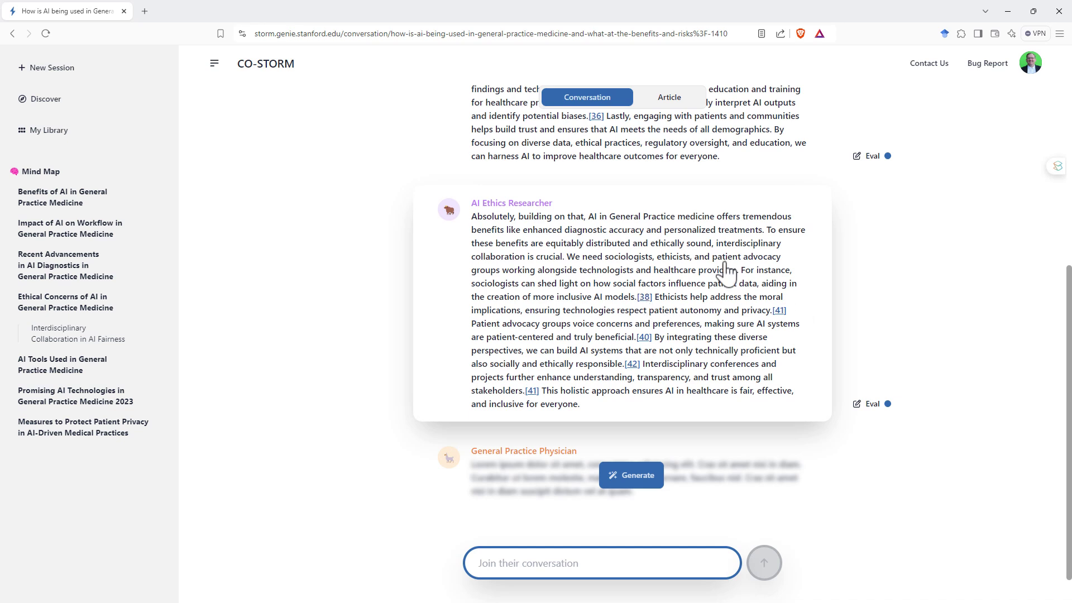
- Generate the General Practice Physician's reply on involving patient advocacy groups in AI
scroll(723, 337, down, 1)
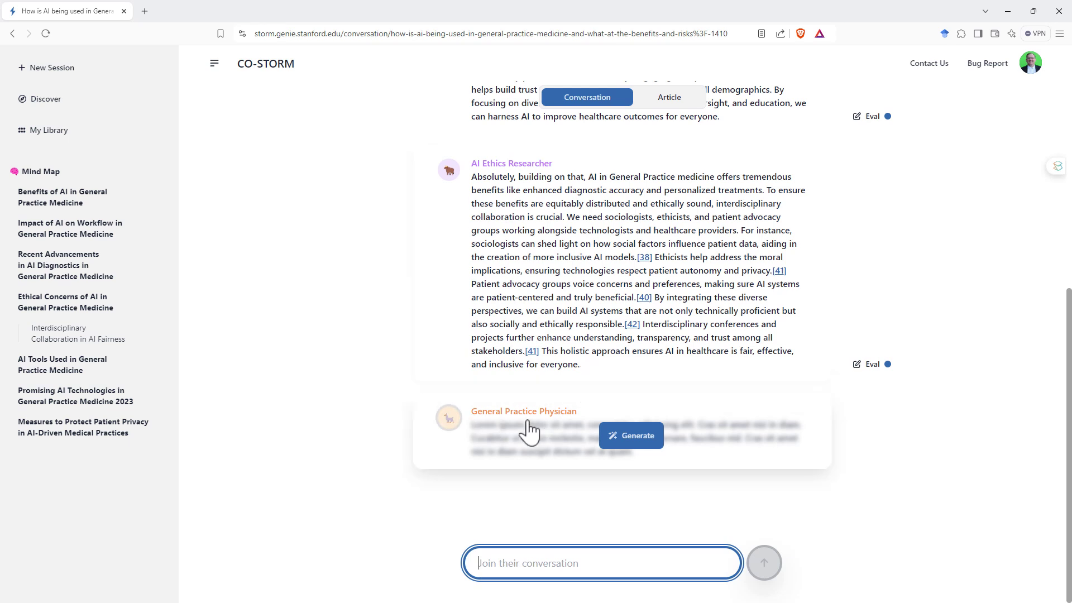
click(640, 437)
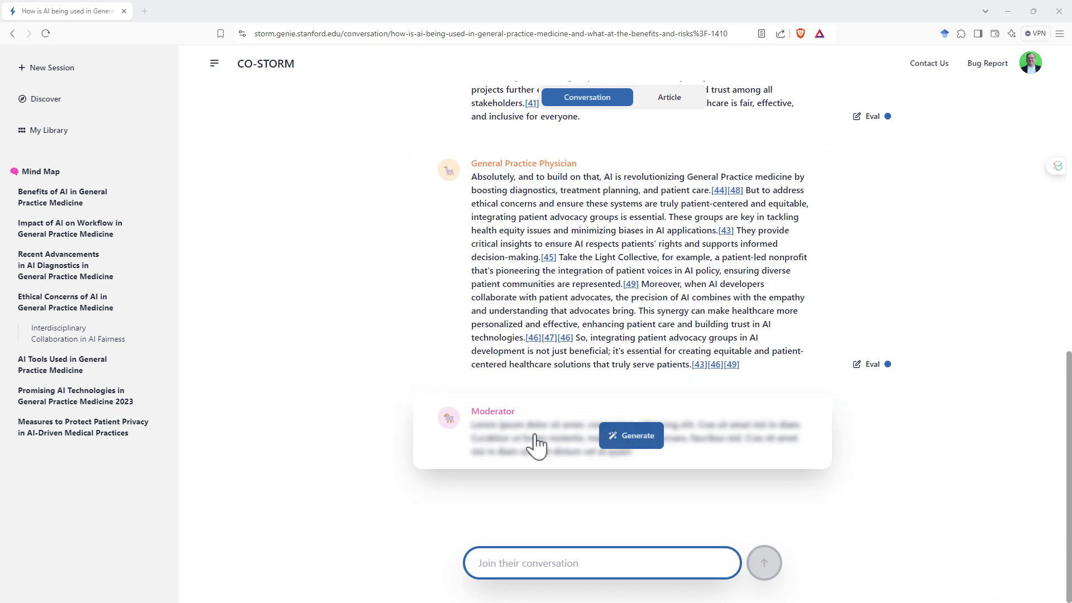
- Start a message in the 'Join their conversation' box asking to add a medical student
click(604, 565)
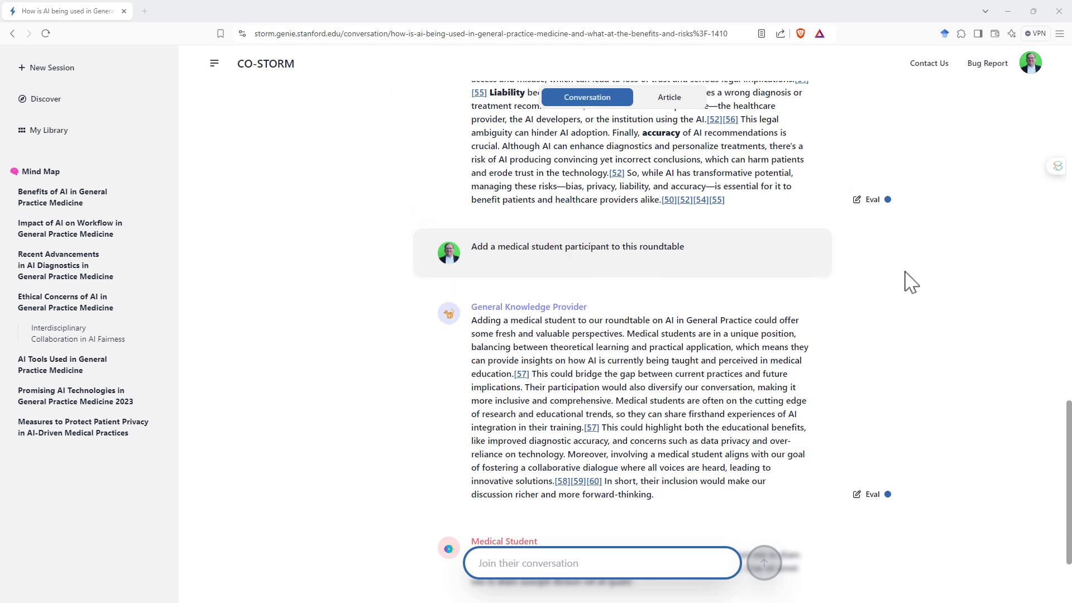
- Generate the Medical Student's 'double-edged sword' reply, then scroll back to the roundtable's top
scroll(918, 270, down, 2)
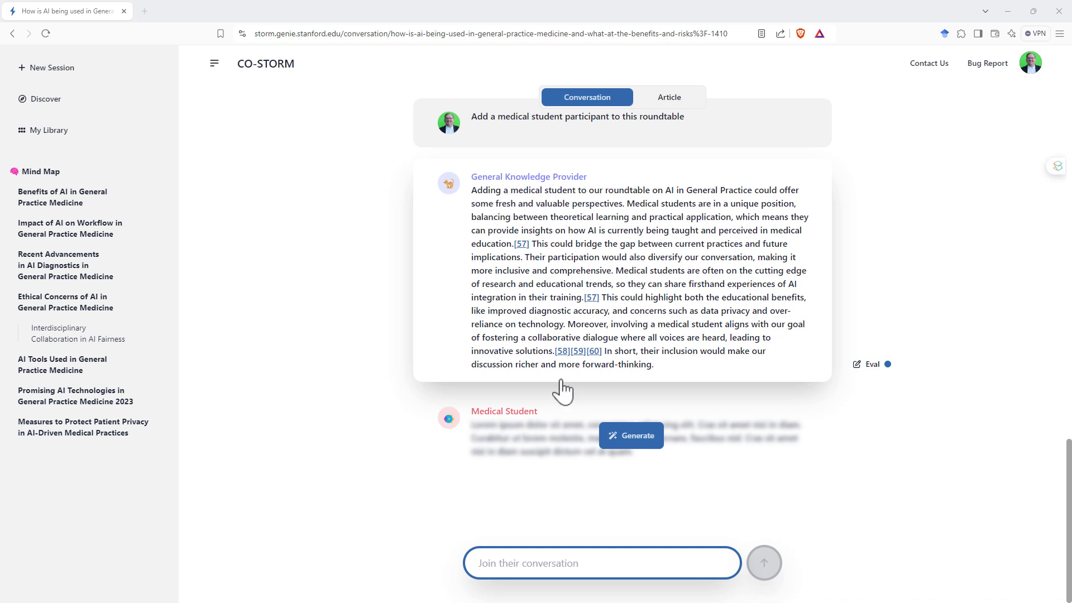
click(620, 442)
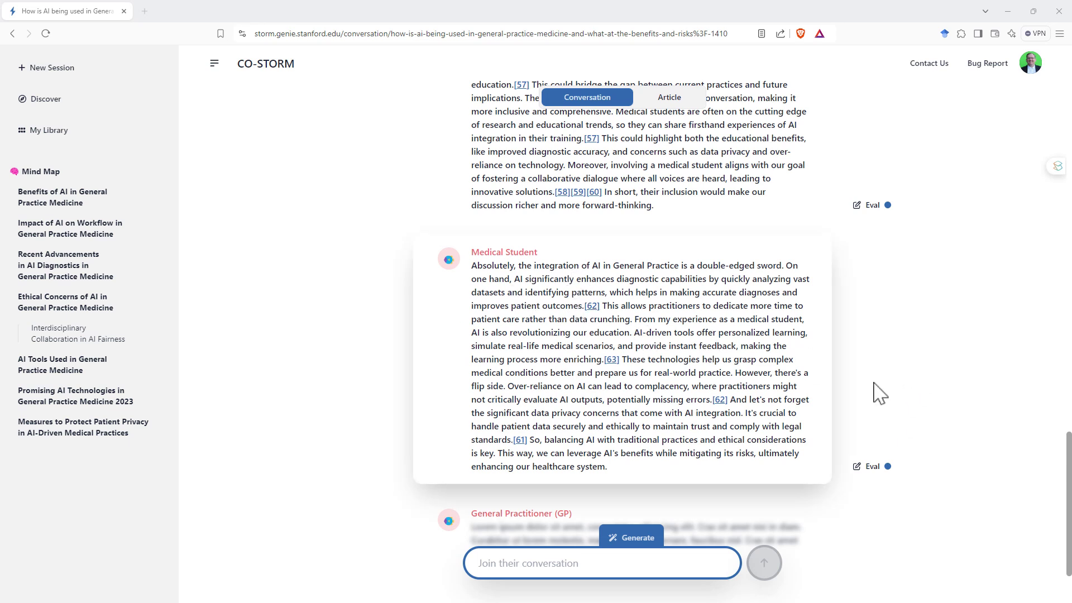
drag(1068, 458, 1068, 72)
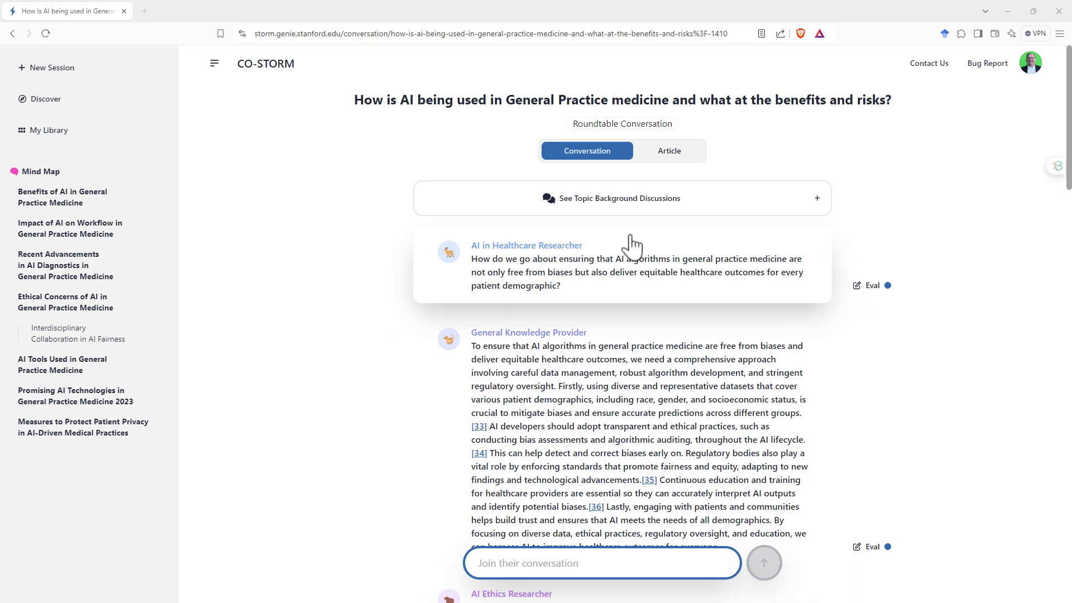
scroll(682, 257, down, 3)
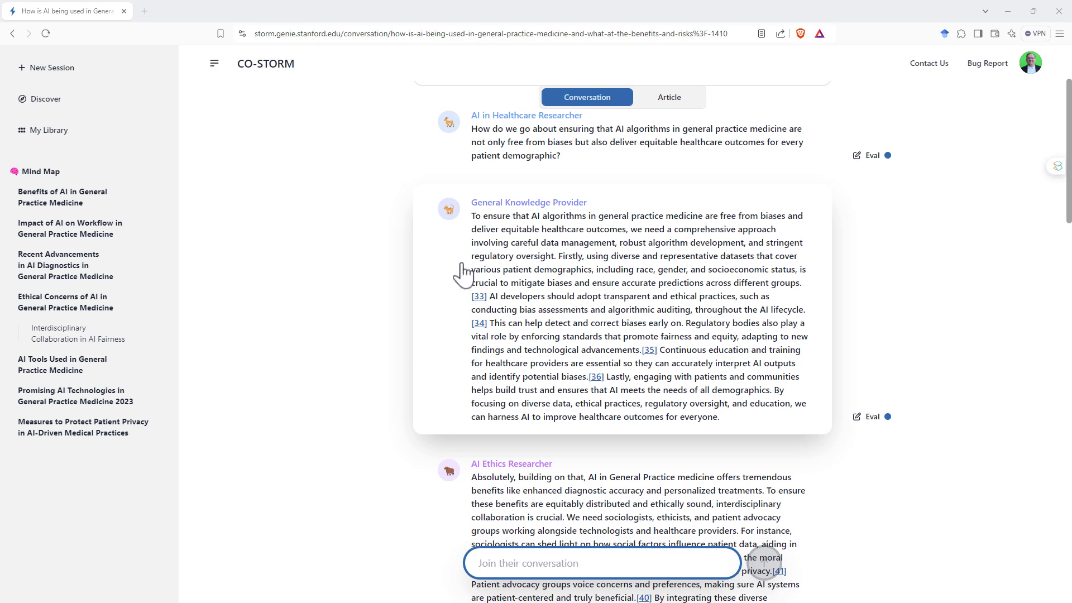
mouse_move(480, 296)
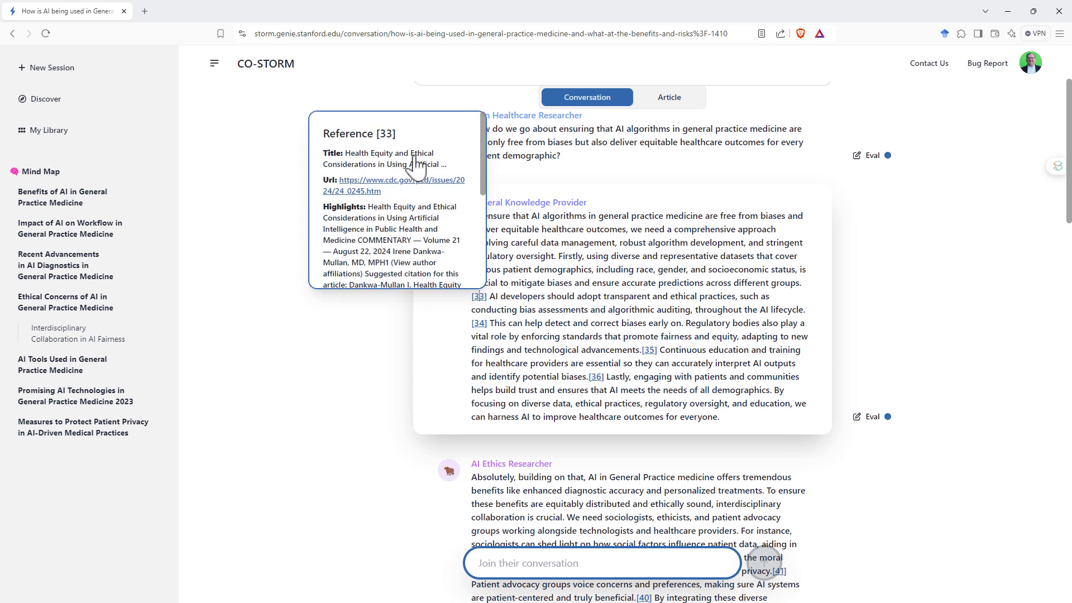
scroll(413, 179, down, 3)
scroll(416, 190, up, 6)
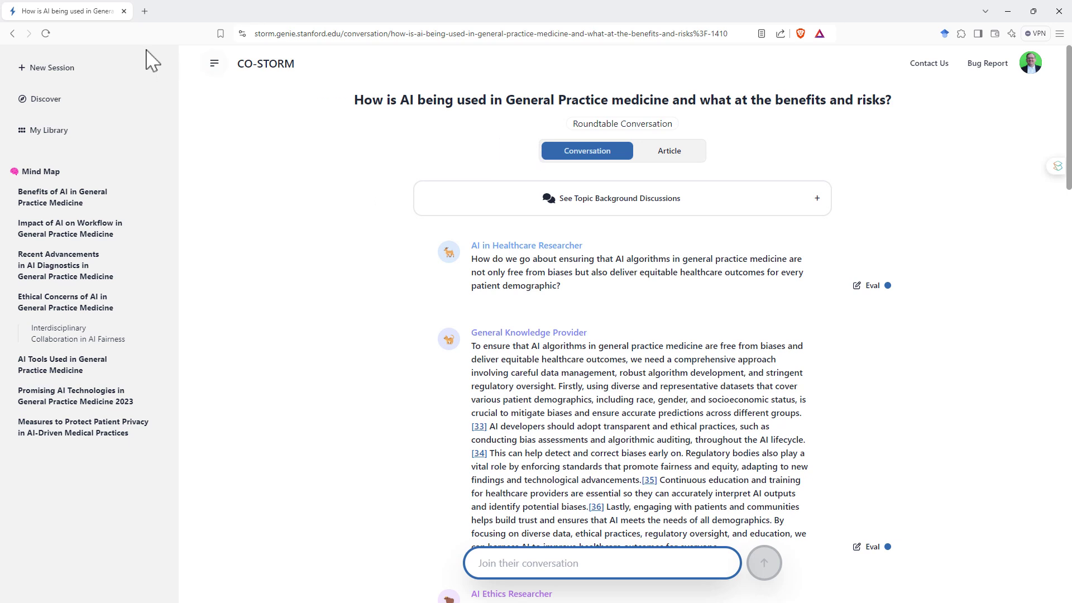
- Start a fresh Co-STORM roundtable session from the sidebar's New Session
click(52, 71)
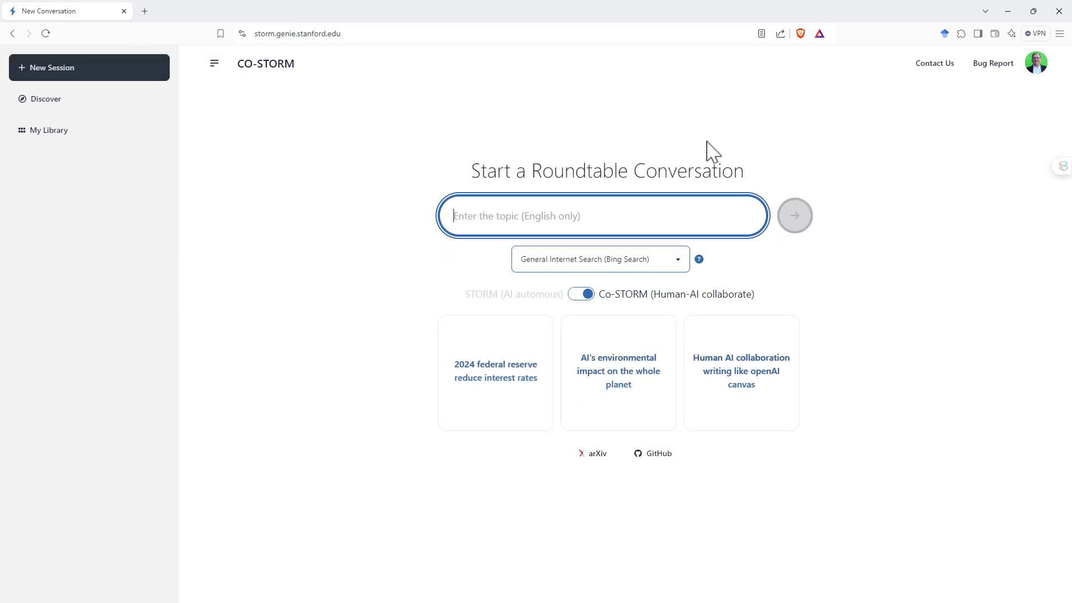